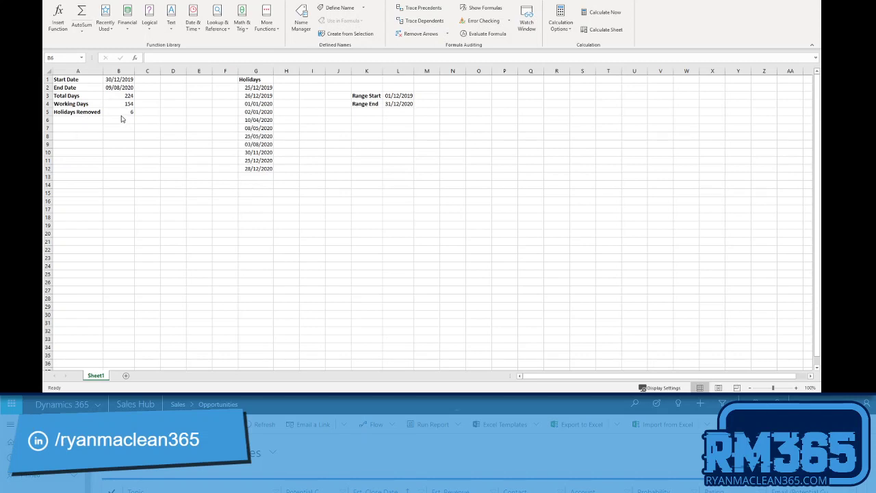
Examine the formulas behind the Start Date, End Date and Working Days values in B1, B2 and B4.
left_click(120, 79)
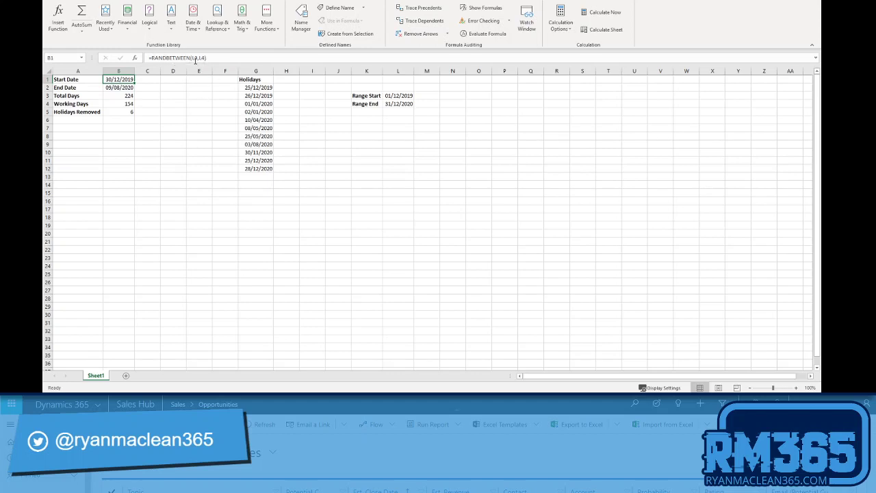
left_click(220, 58)
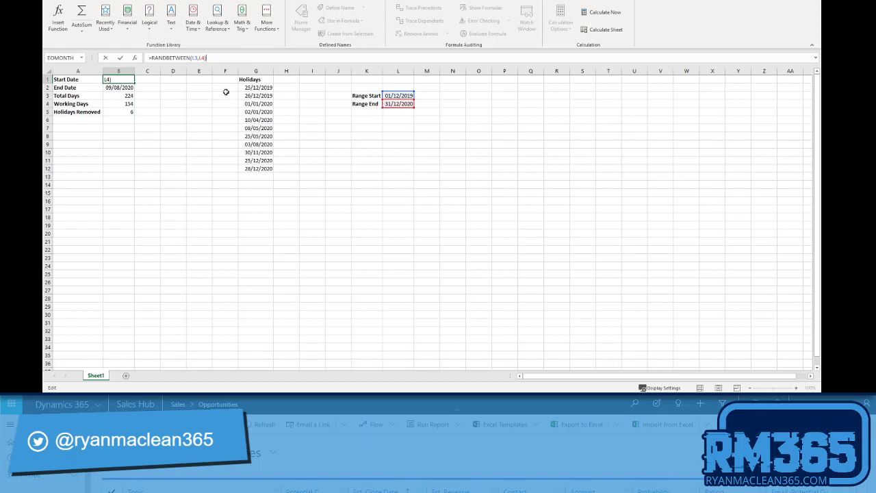
key("Return")
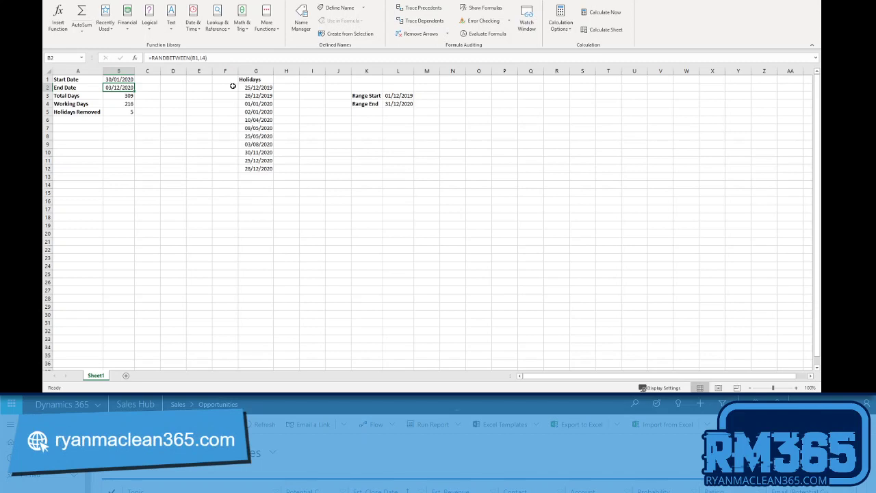
left_click(208, 58)
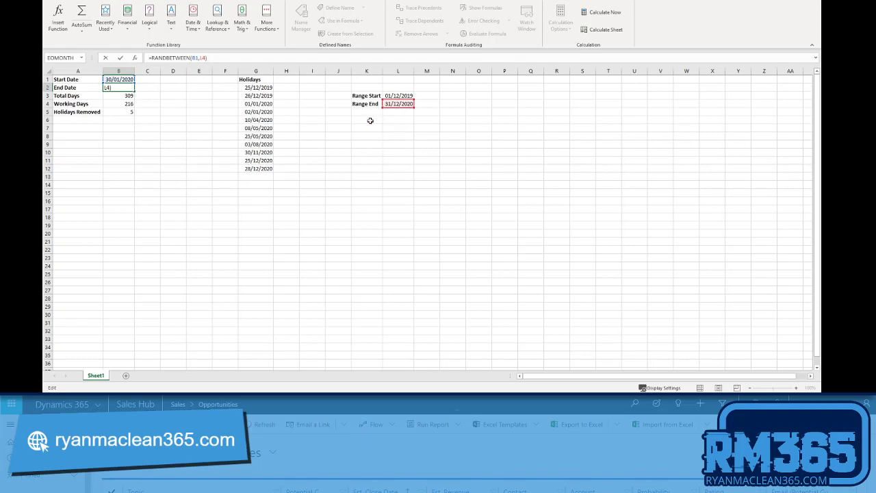
key("Return")
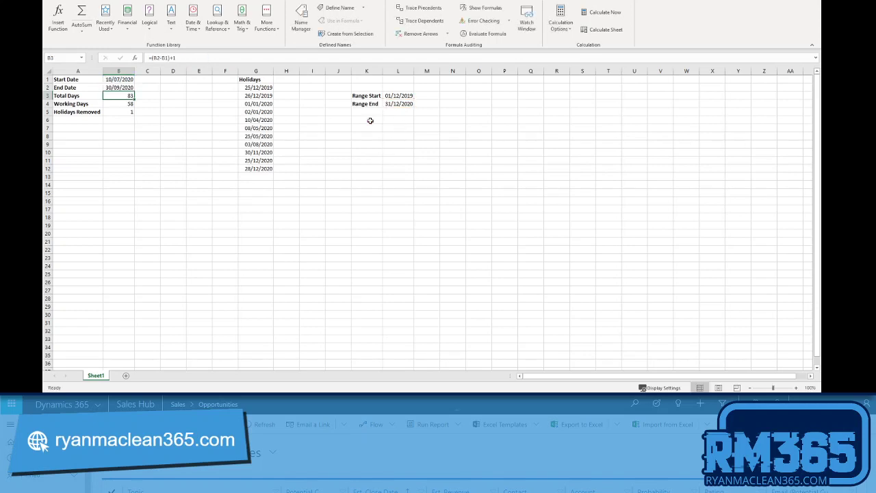
left_click(127, 104)
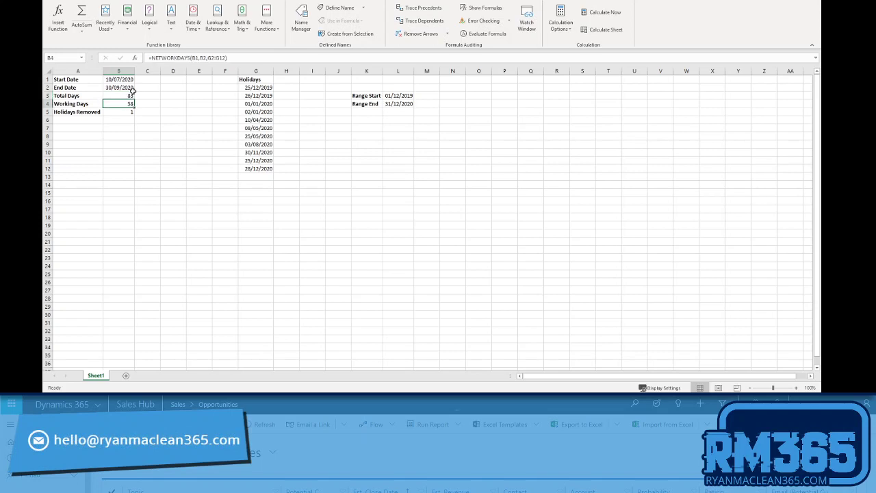
left_click(194, 58)
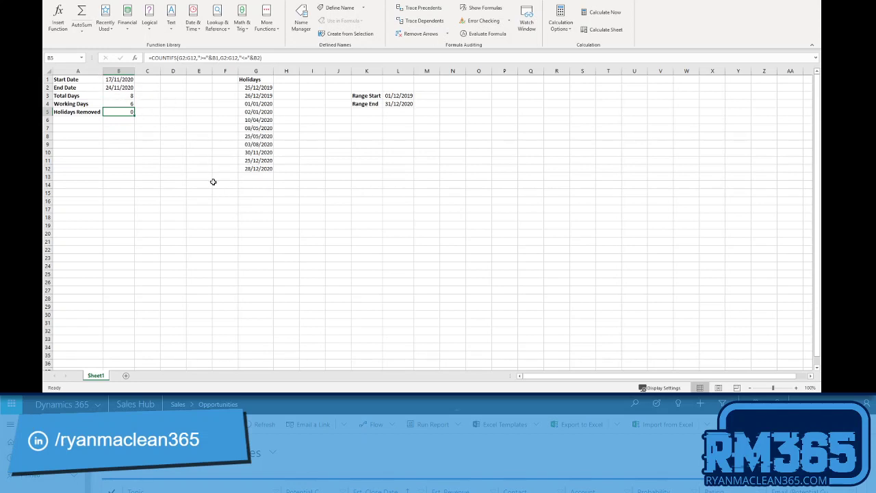
Recalculate the worksheet repeatedly to generate a new random pair of start and end dates.
key("F9")
key("F9")
key("F9")
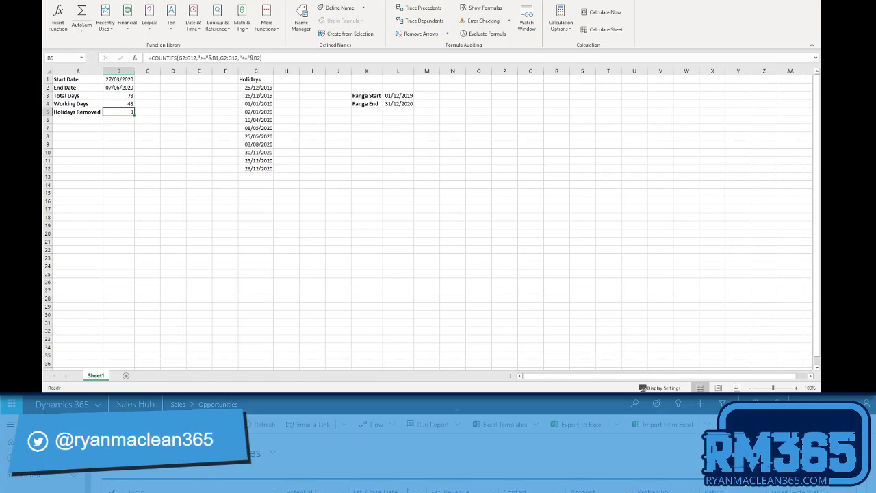
Switch to Power Automate and start a test of the DateDiff V4 flow with a manually performed trigger.
key("super+Down")
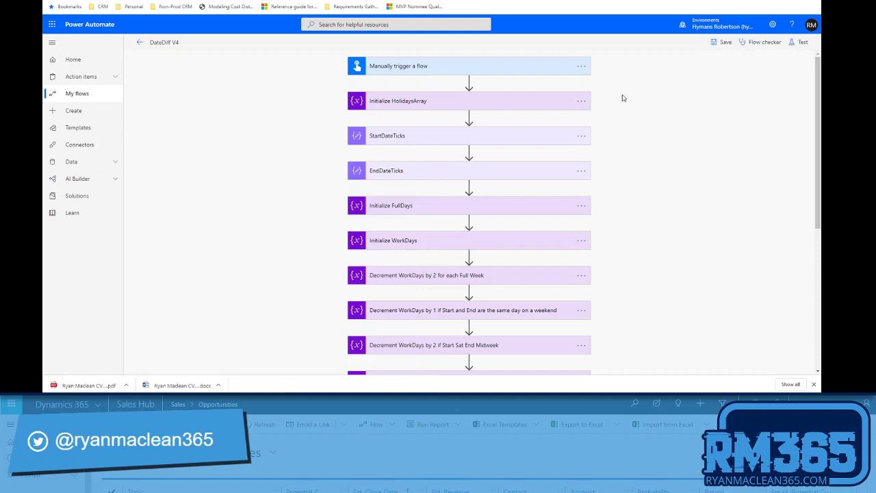
left_click(800, 42)
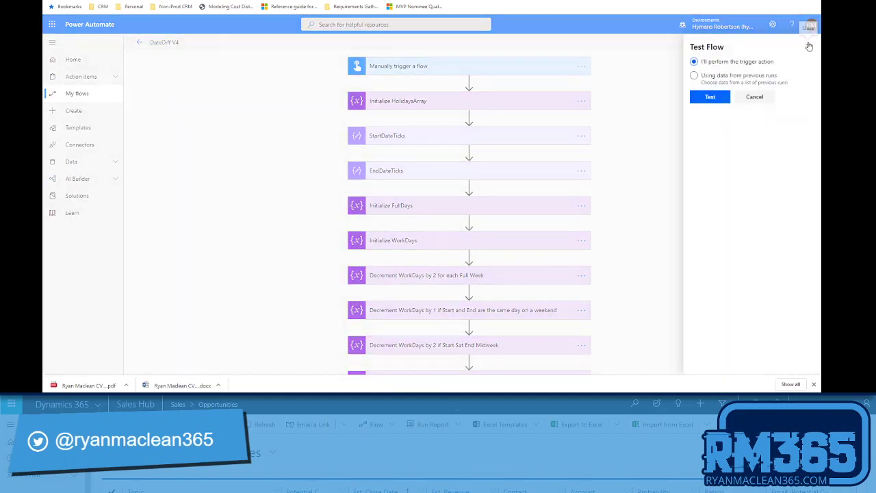
left_click(723, 98)
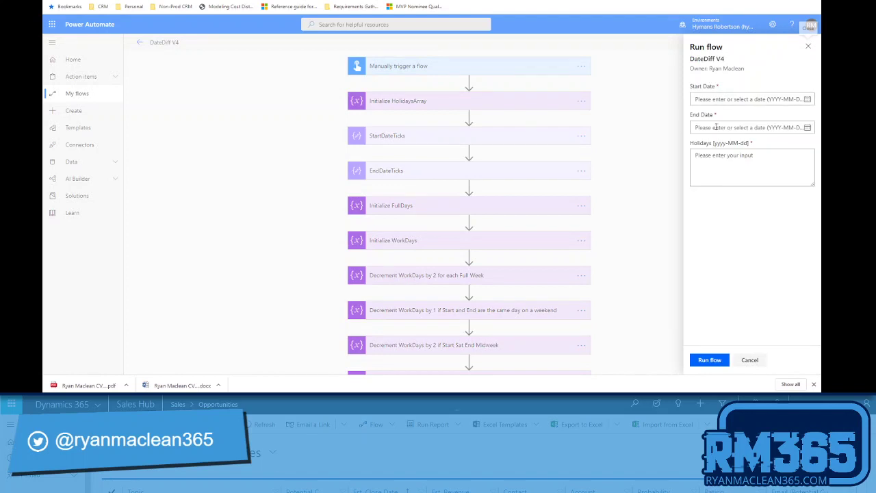
Set the test run's Start Date to 2020-03-27.
left_click(705, 99)
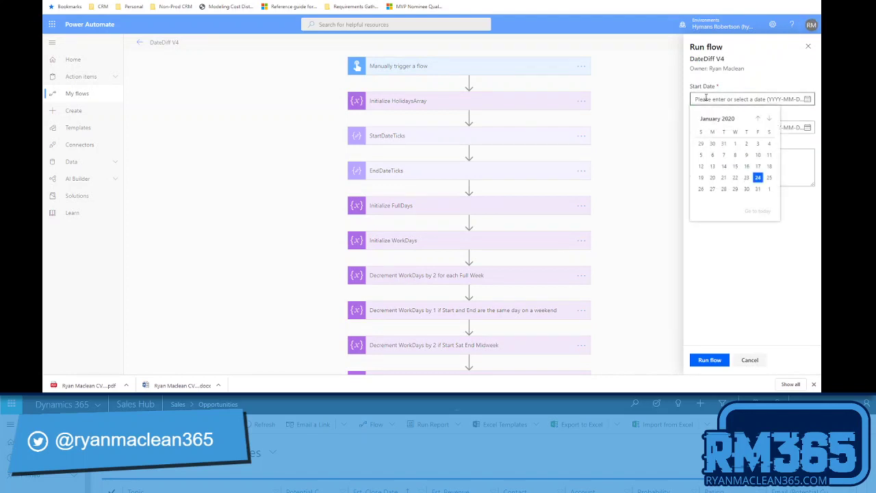
left_click(768, 119)
left_click(768, 118)
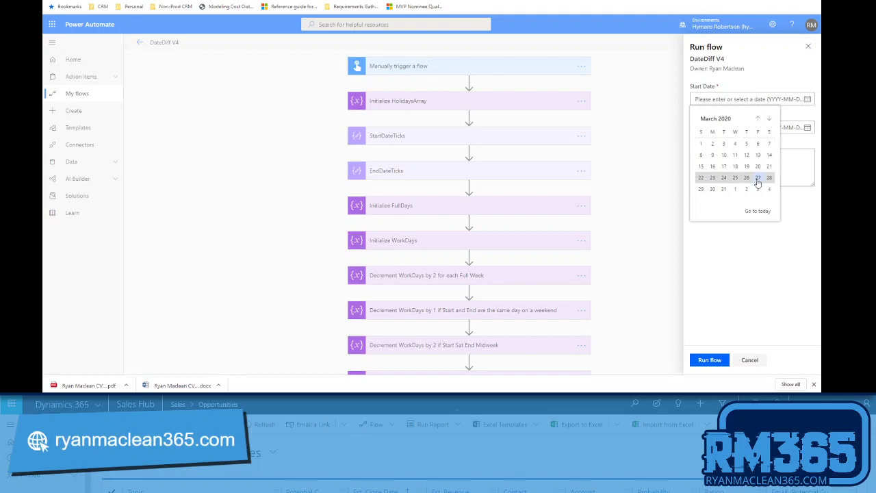
left_click(758, 178)
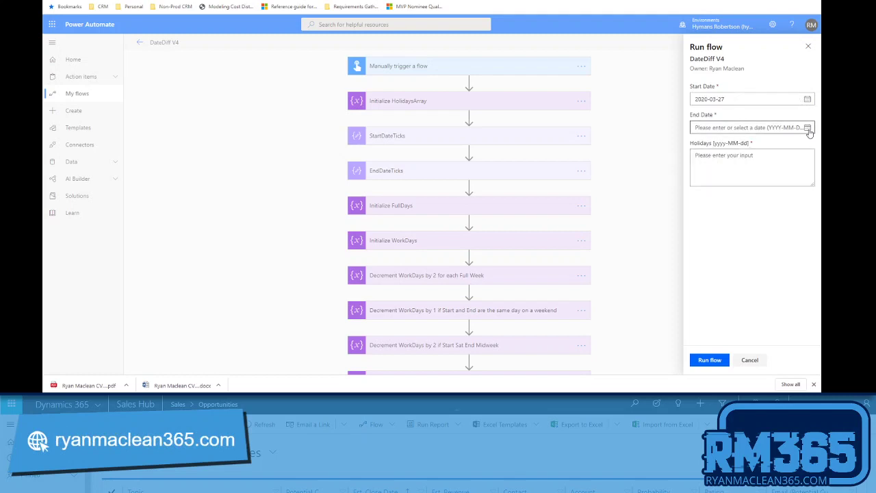
Set the test run's End Date to 2020-06-07.
left_click(808, 129)
left_click(769, 146)
left_click(769, 146)
left_click(769, 146)
left_click(769, 146)
left_click(769, 146)
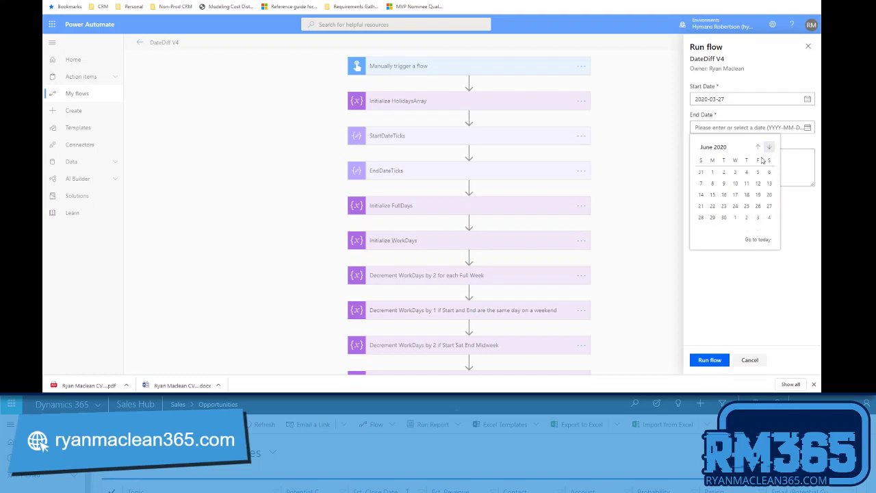
left_click(700, 183)
left_click(762, 157)
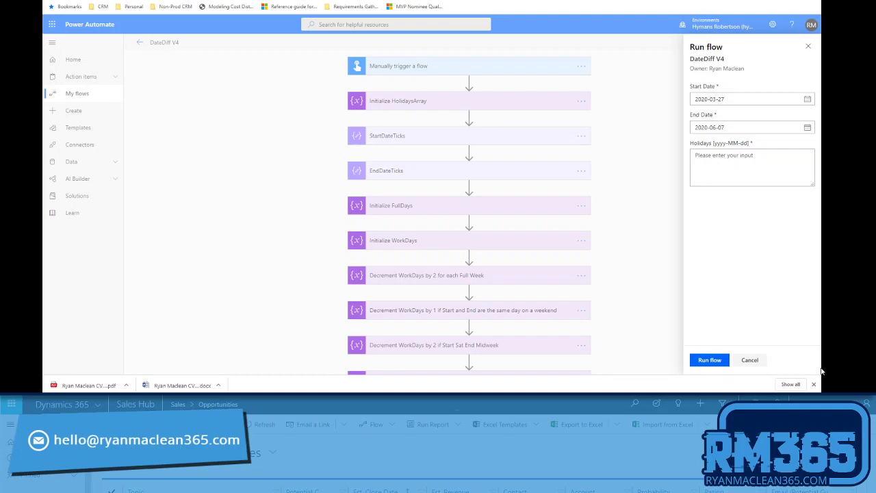
Enter the holidays 2019-12-25,2019-12-26,2020-01-01,2020-01-02,2020-04-10,2020-05-08,2020-05-25,2020-08-03,2020-11-30,2020-12-25,2020-12-28 and run the flow.
left_click(717, 156)
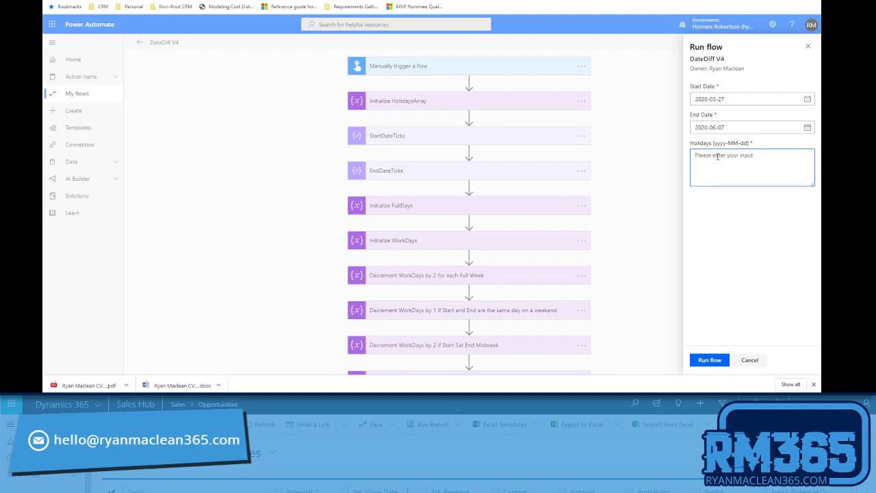
type("2019-12-25,2019-12-26,2020-01-01,2020-01-02,2020-04-10,2020-05-08,2020-05-25,2020-08-03,2020-11-30,2020-12-25,2020-12-28")
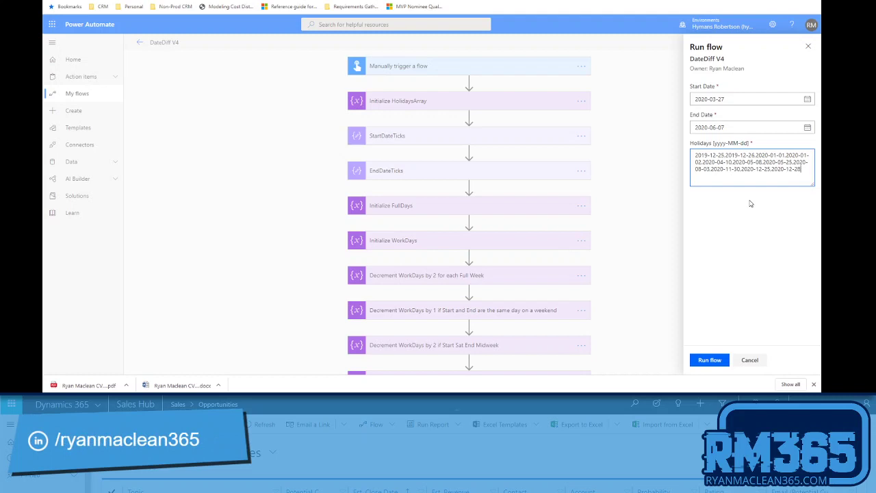
left_click(705, 360)
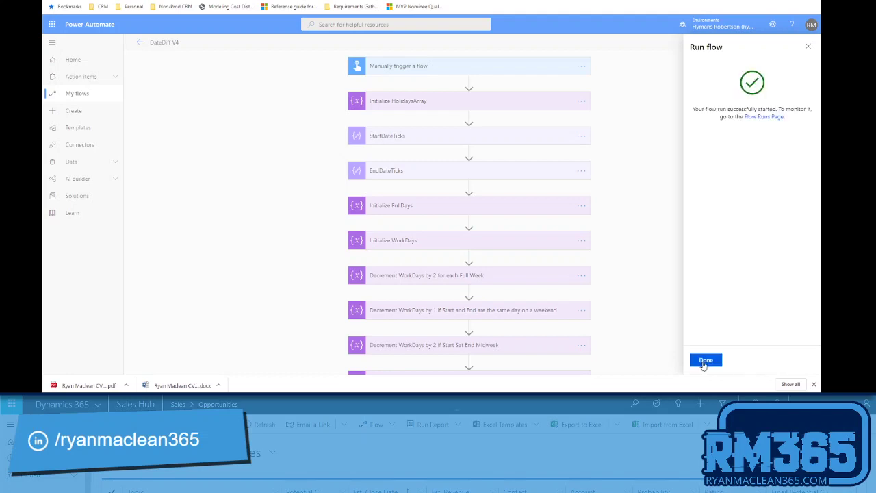
left_click(705, 360)
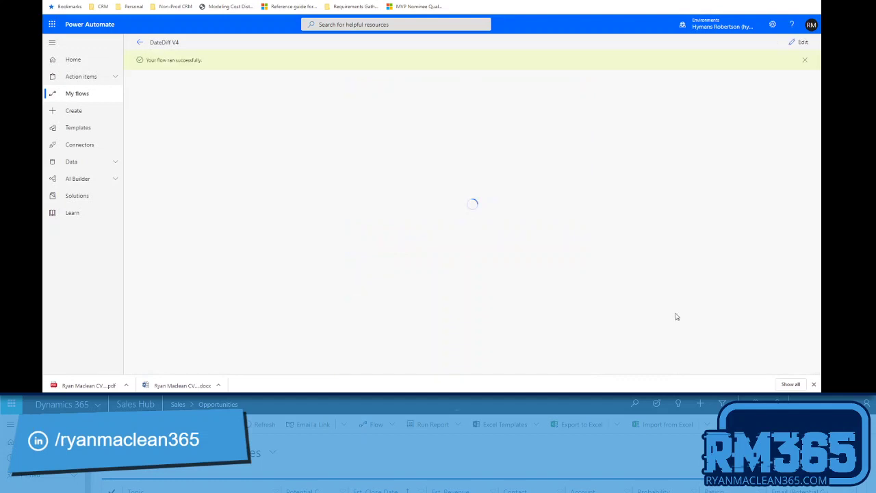
Compare the response body of the flow's final Respond to a PowerApp or flow action with the Excel worksheet's values.
scroll(551, 266, "down", 4)
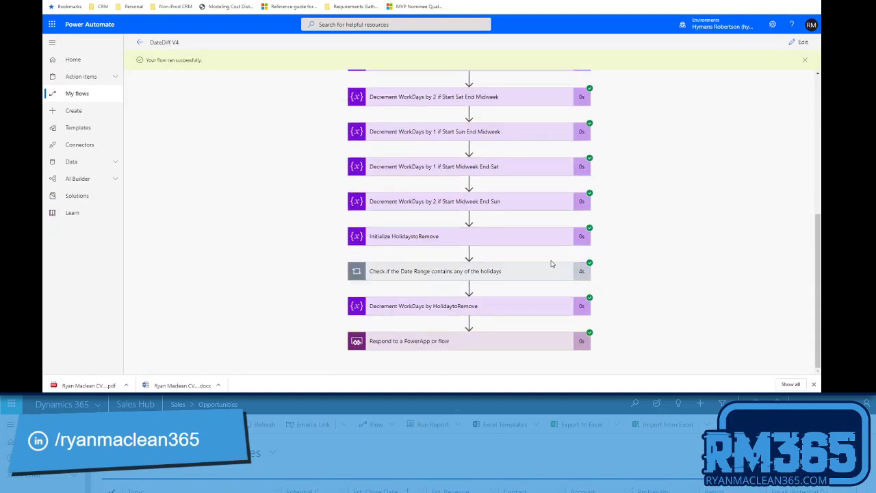
left_click(444, 342)
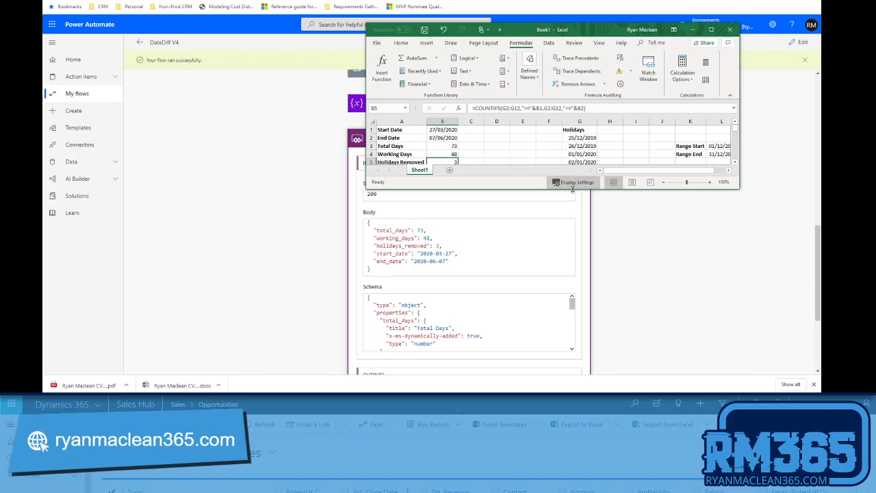
left_click_drag(505, 189, 509, 202)
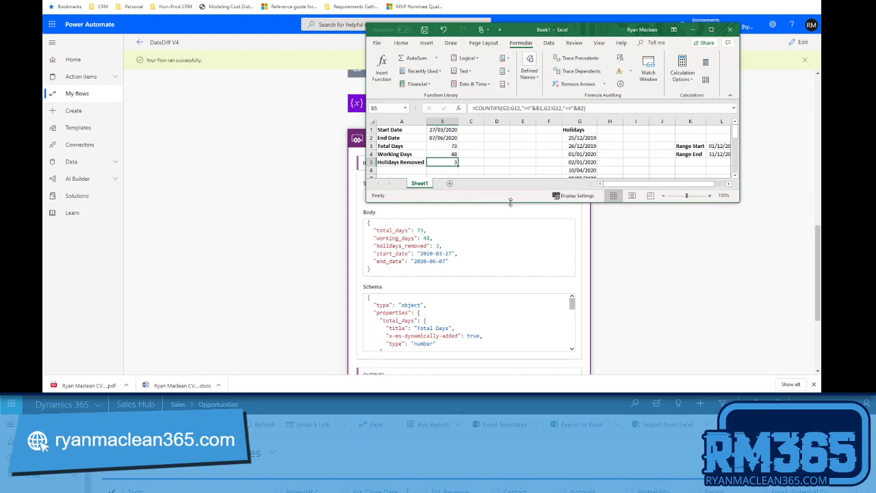
left_click(692, 29)
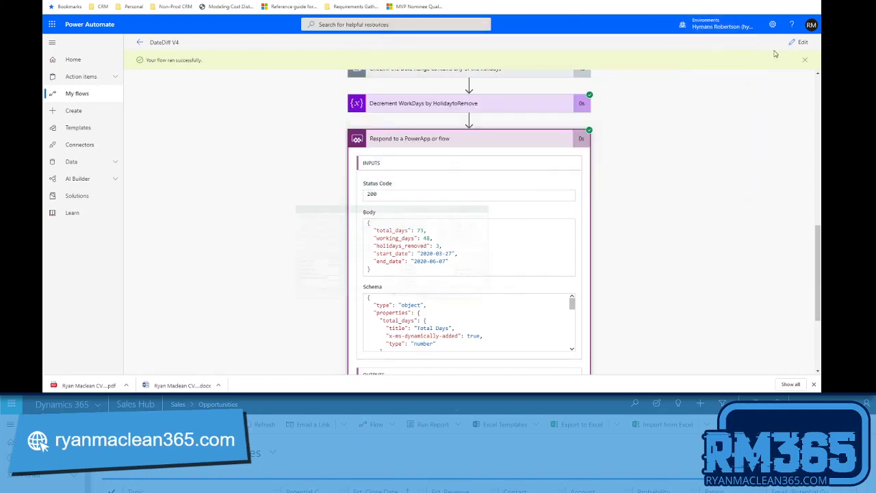
Open the flow for editing and examine the trigger's inputs and the Initialize HolidaysArray settings.
left_click(797, 43)
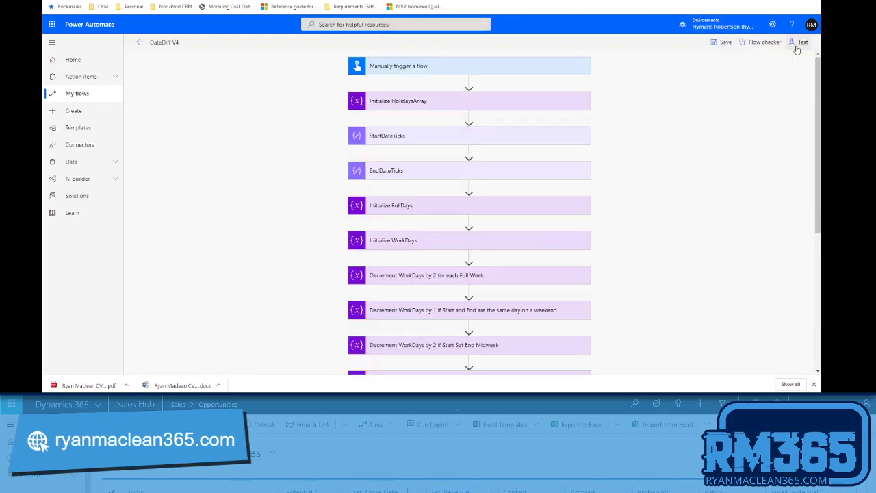
left_click(471, 67)
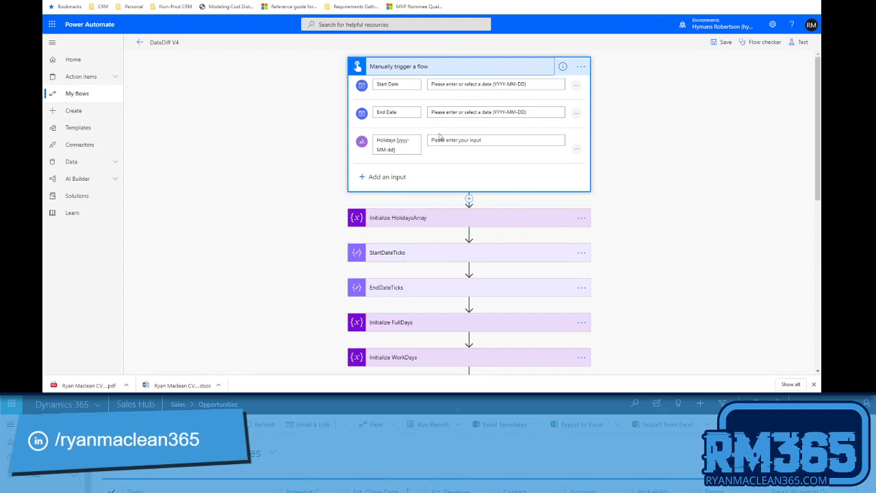
left_click(439, 69)
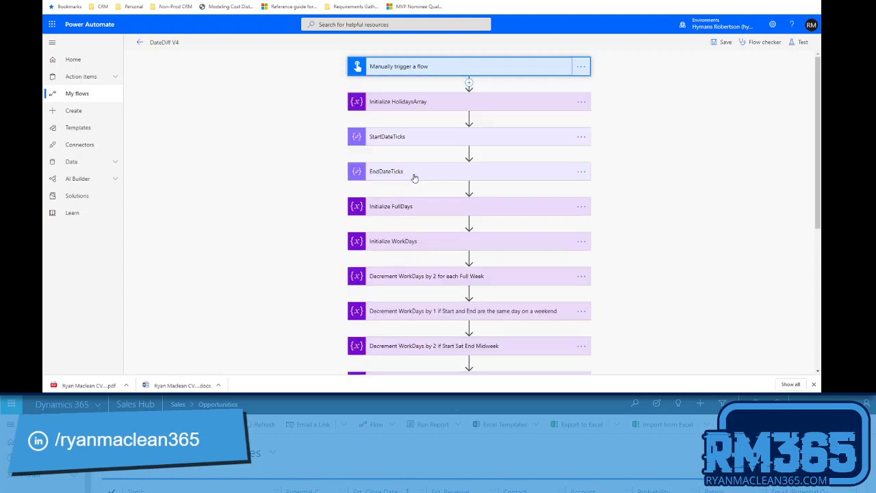
left_click(391, 102)
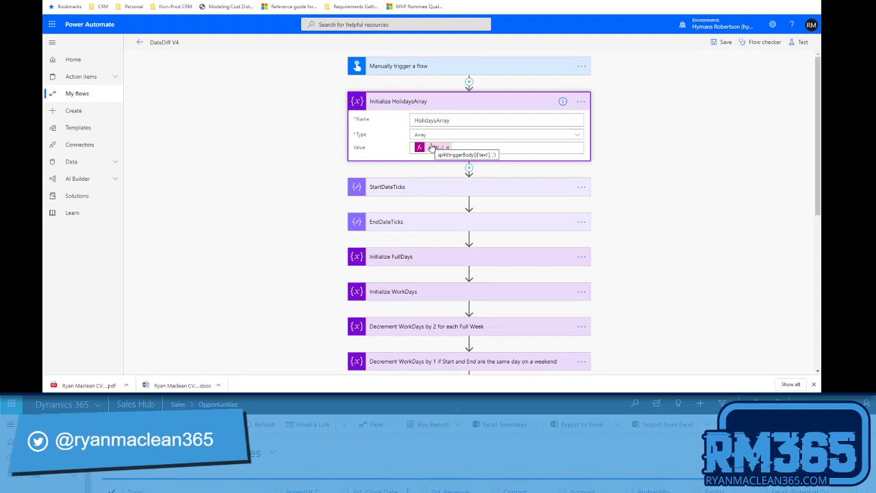
Examine the ticks expressions in the StartDateTicks and EndDateTicks actions, collapsing both actions when done.
scroll(370, 159, "down", 1)
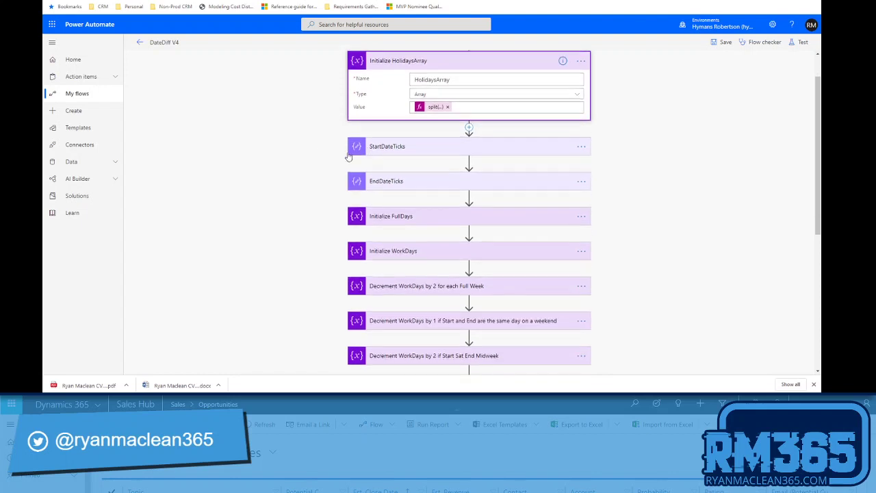
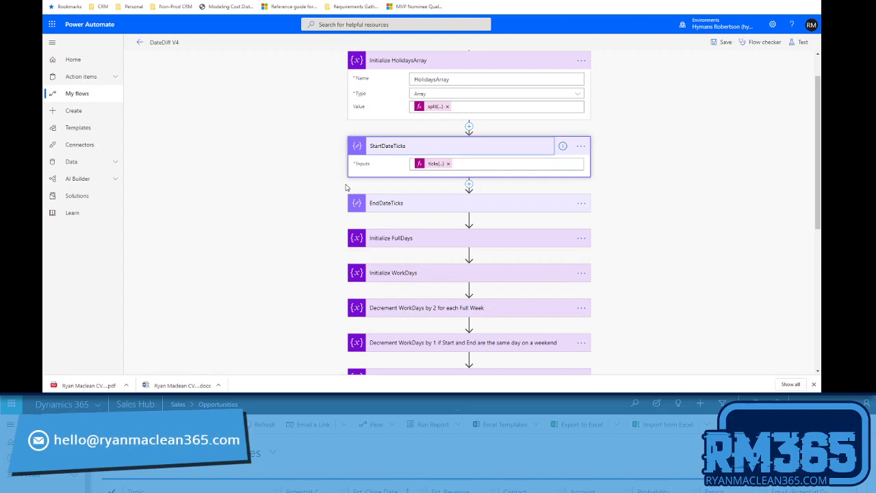
left_click(436, 164)
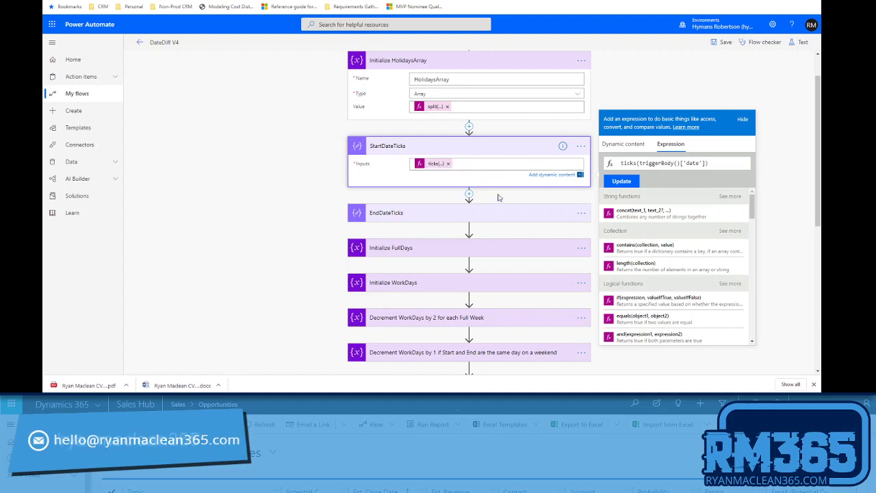
left_click(433, 217)
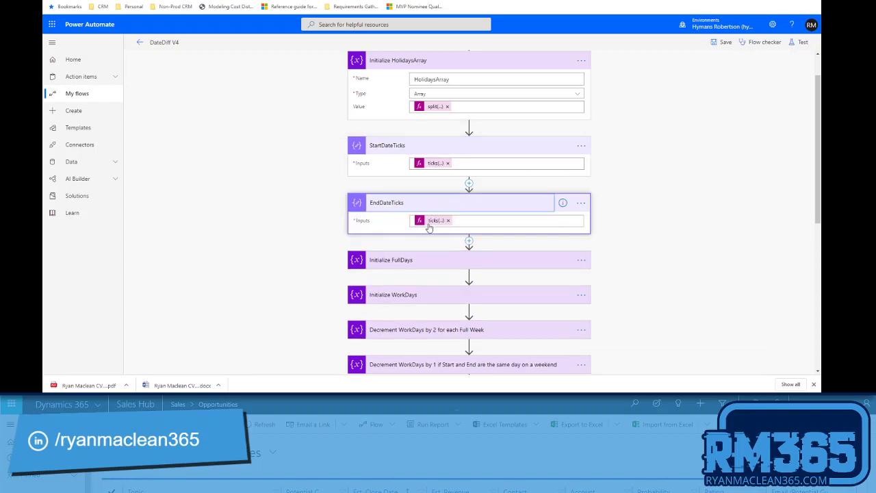
left_click(429, 222)
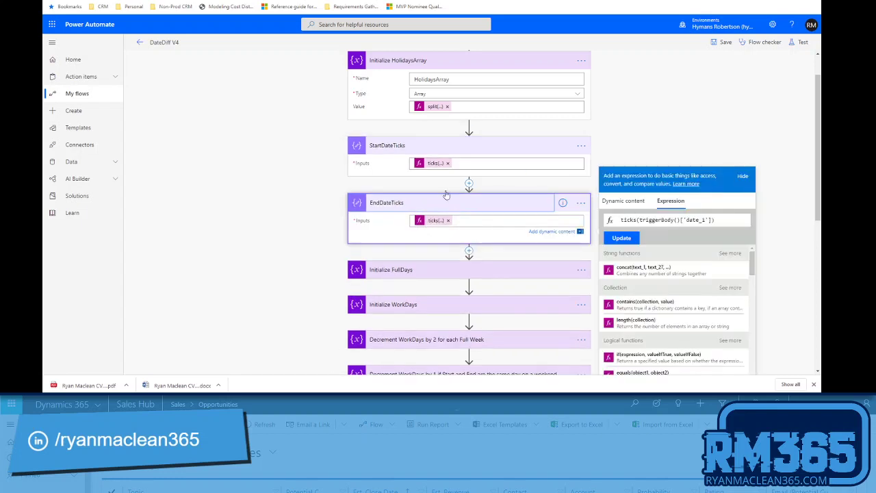
left_click(461, 203)
left_click(423, 147)
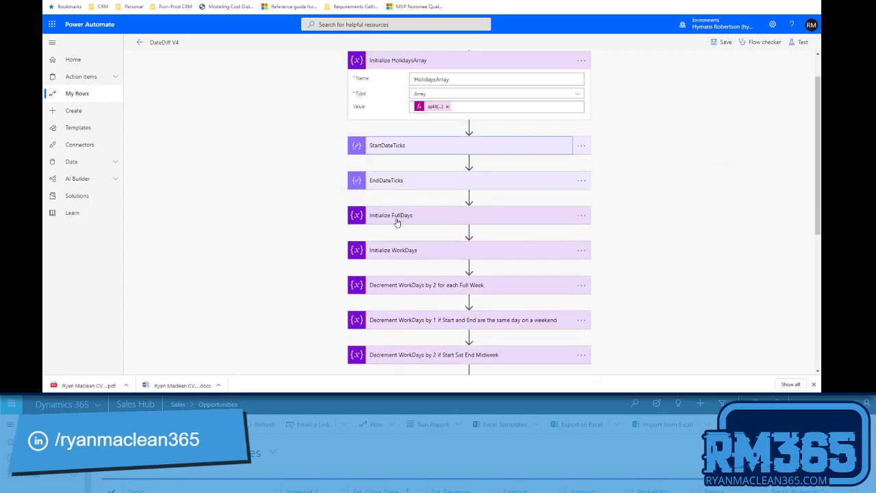
Open the Value expression of the Initialize FullDays action for inspection.
left_click(397, 218)
scroll(397, 222, "down", 2)
left_click(427, 182)
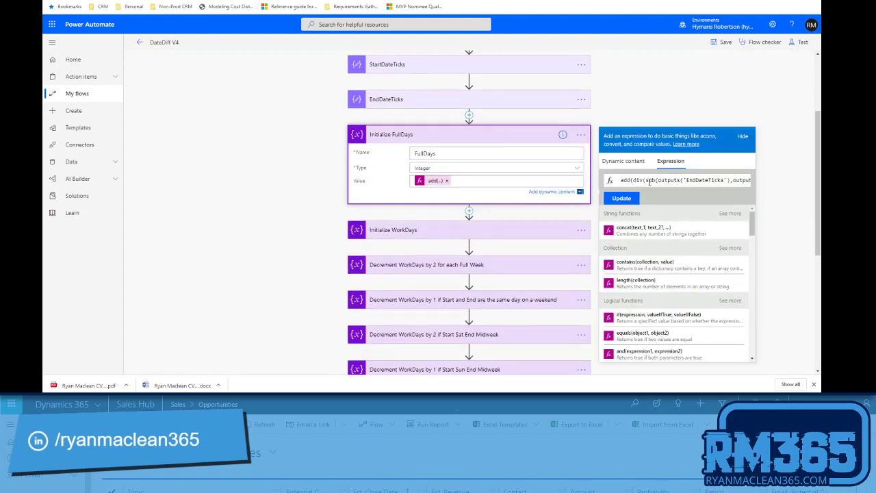
left_click_drag(646, 179, 696, 180)
left_click(693, 180)
key("End")
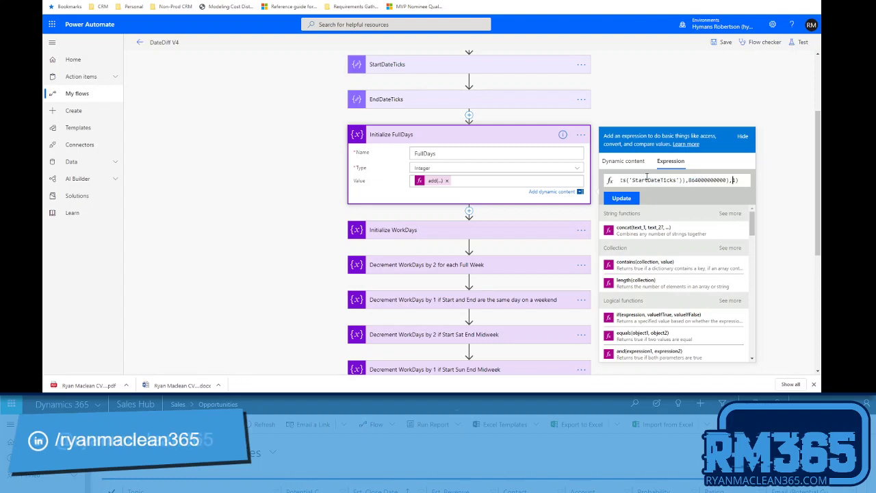
key("BackSpace")
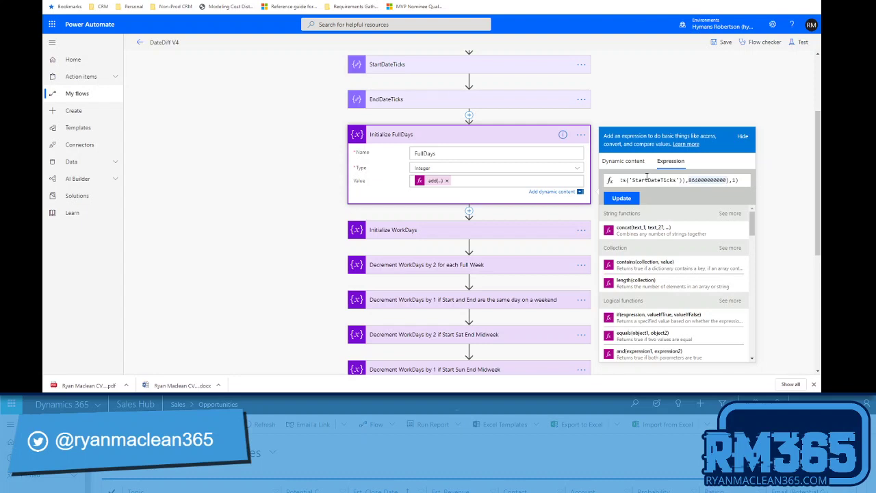
key("Home")
key("Right")
key("Right")
key("Right")
key("Right")
key("Right")
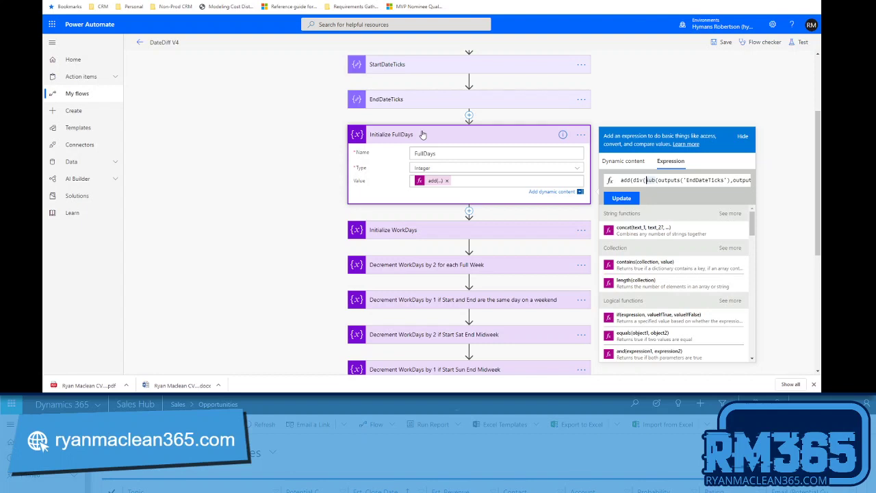
Inspect the Initialize WorkDays settings and collapse the Initialize FullDays action.
left_click(437, 226)
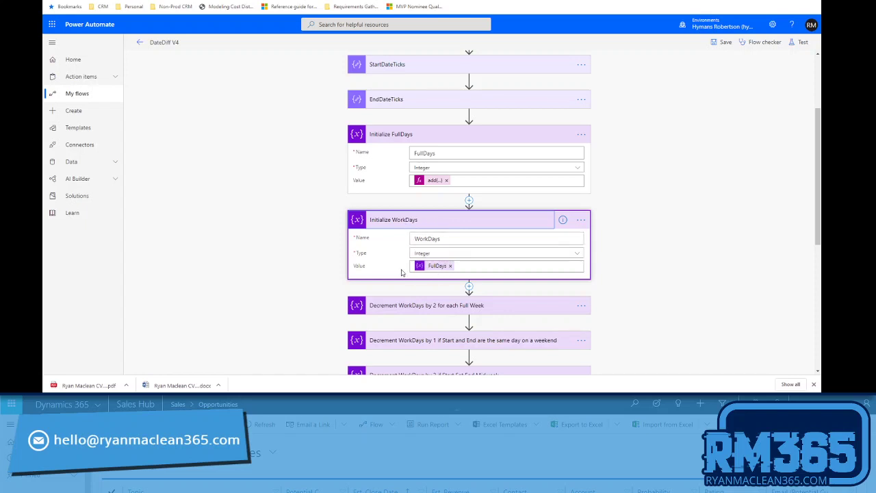
left_click(410, 141)
scroll(304, 198, "down", 1)
scroll(304, 191, "down", 1)
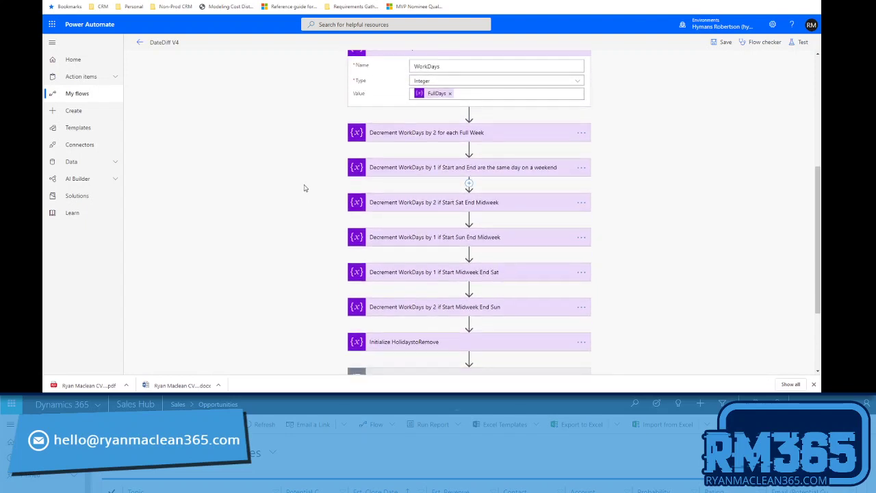
scroll(307, 175, "up", 1)
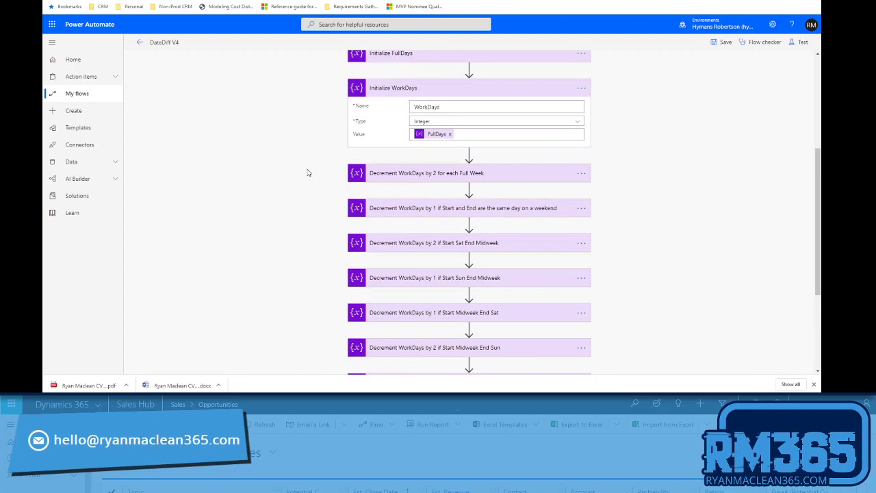
scroll(307, 172, "down", 1)
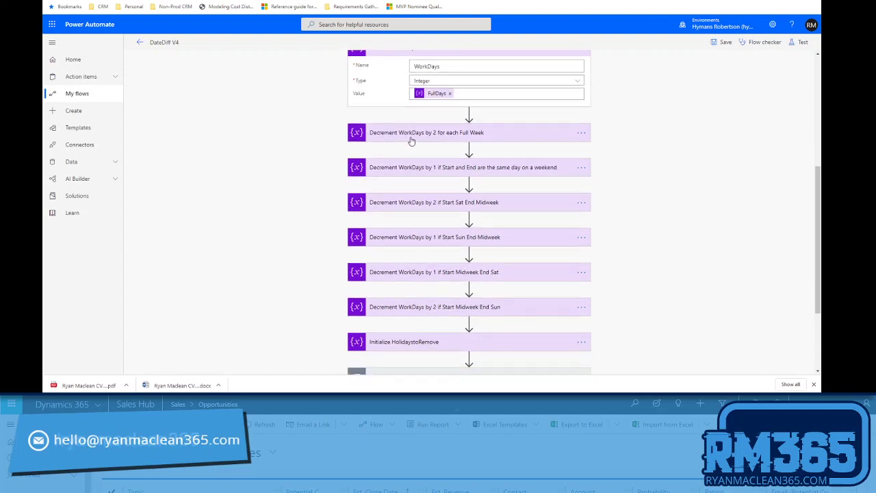
Examine the value expression of Decrement WorkDays by 2 for each Full Week, collapsing the action when done.
left_click(411, 141)
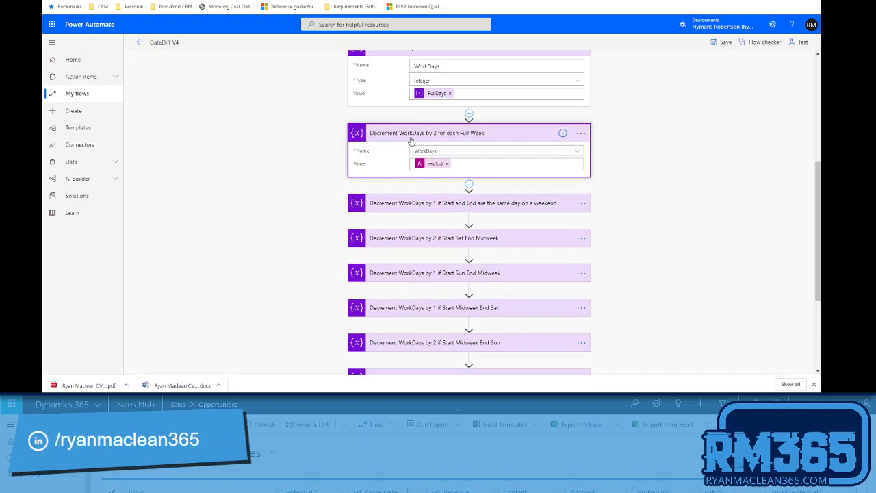
left_click(435, 164)
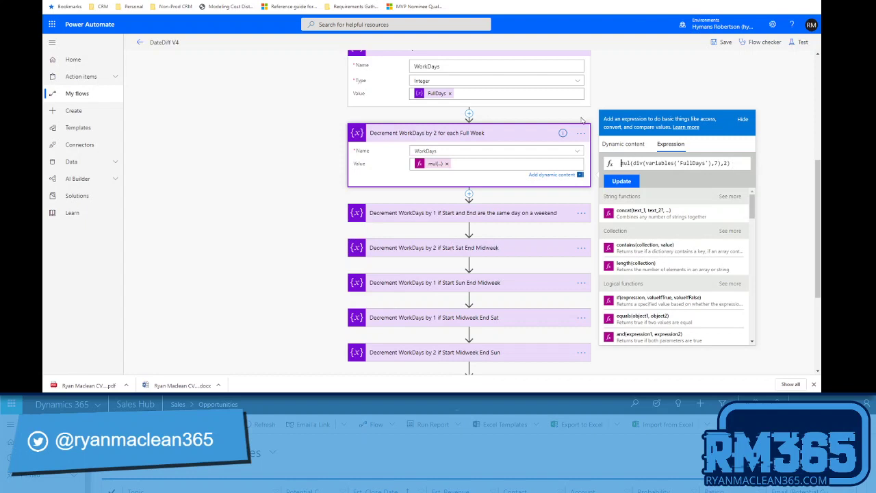
left_click(424, 137)
scroll(391, 172, "down", 1)
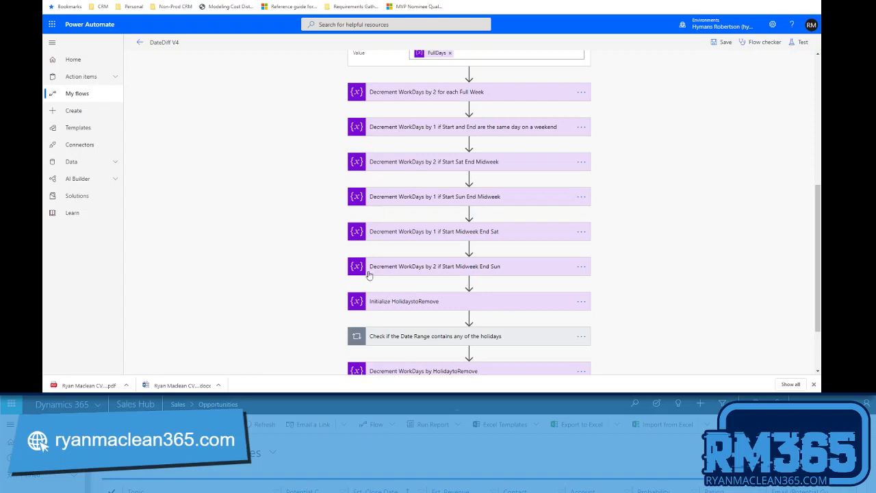
Examine the value expression of the action that decrements WorkDays by 1 when start and end share a weekend day.
left_click(399, 127)
mouse_move(428, 159)
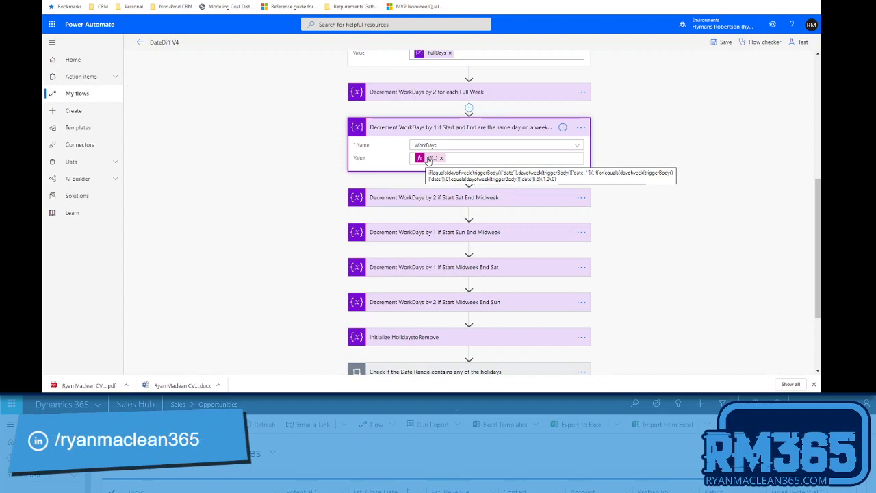
scroll(405, 116, "down", 2)
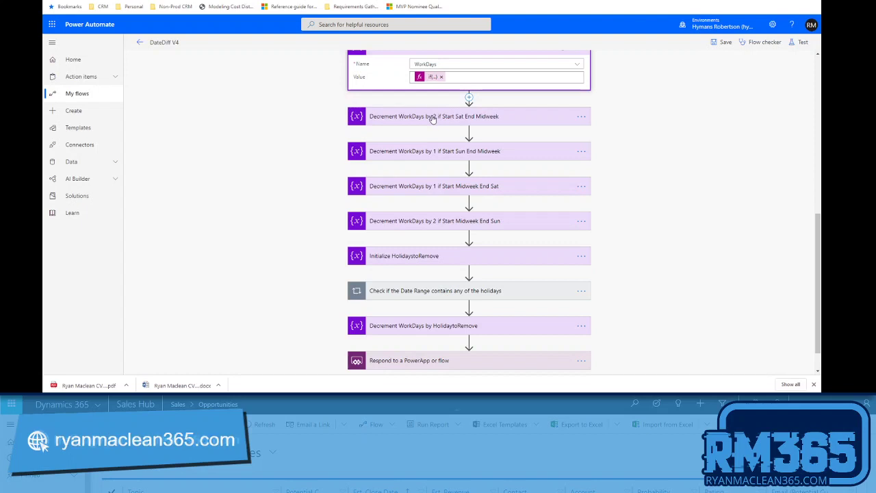
Expand the Initialize HolidaystoRemove action and inspect its name, type and value settings.
scroll(384, 216, "down", 1)
scroll(384, 216, "down", 3)
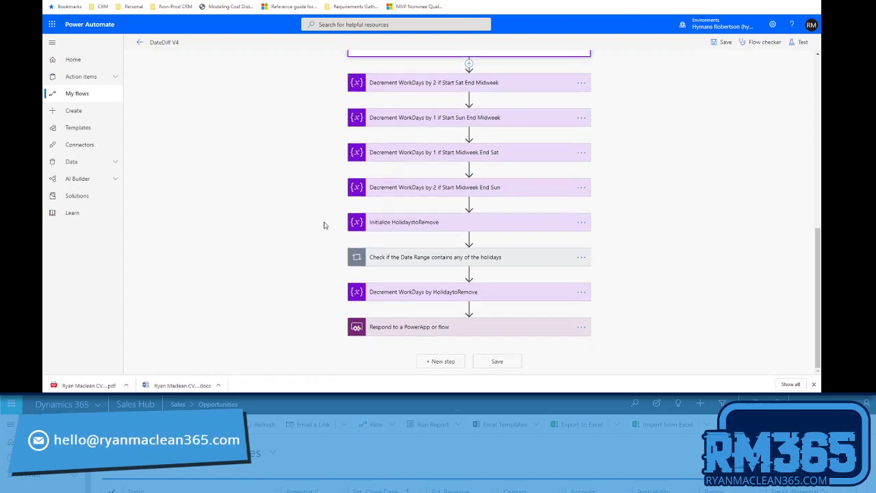
left_click(359, 226)
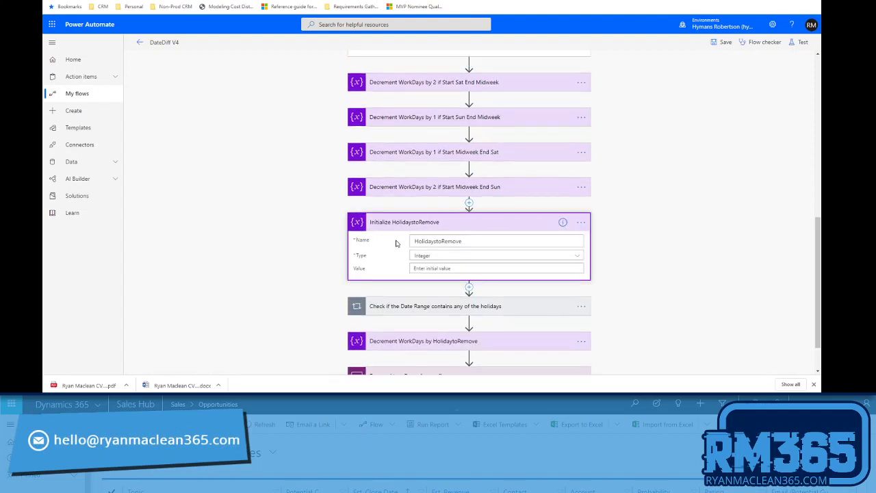
scroll(377, 234, "down", 1)
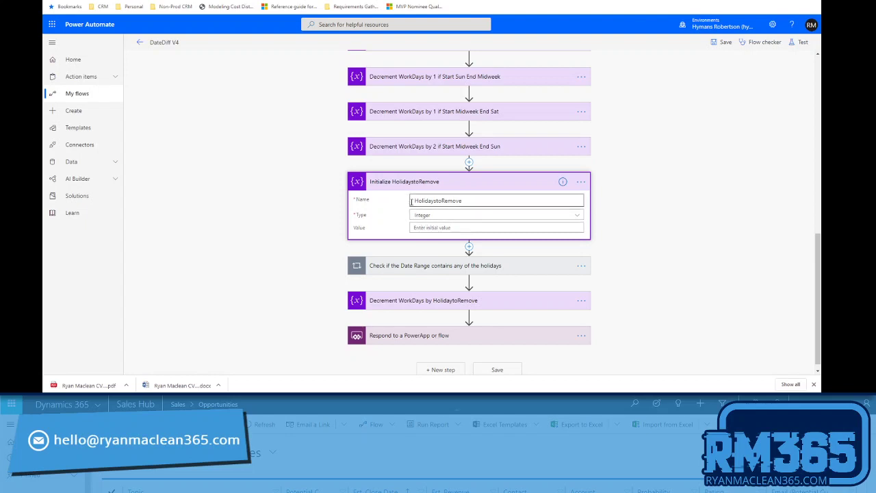
Examine the date-range holiday loop, its start and end date condition and its If yes branch, collapsing the loop when done.
left_click(395, 265)
left_click(349, 266)
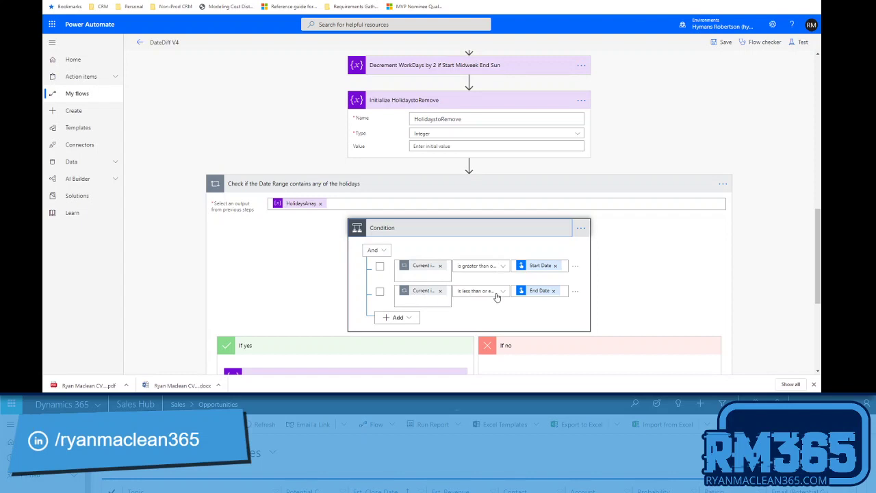
scroll(434, 299, "down", 1)
scroll(434, 299, "down", 2)
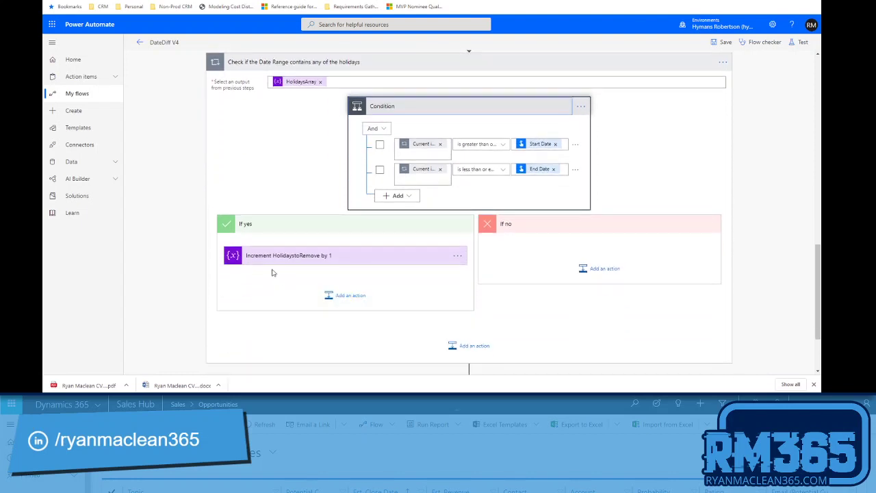
scroll(272, 272, "up", 2)
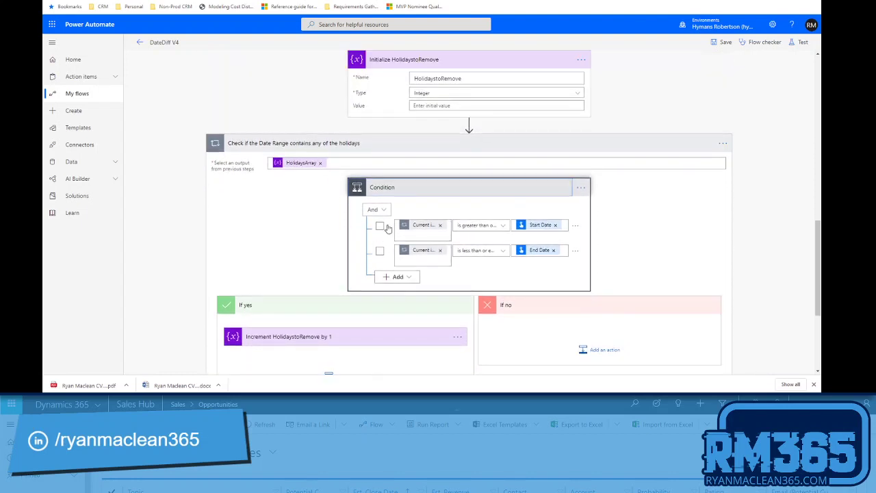
left_click(361, 143)
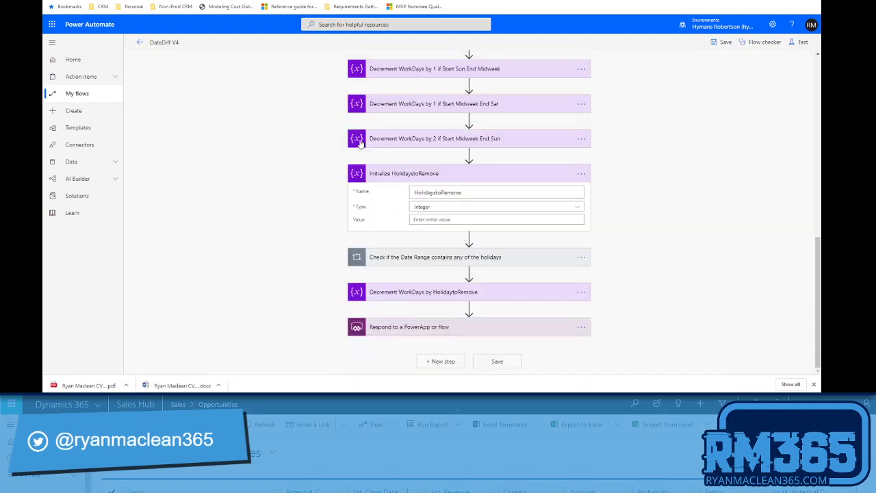
Inspect the Decrement WorkDays by HolidaytoRemove settings and the outputs of the final Respond to a PowerApp or flow action.
left_click(412, 292)
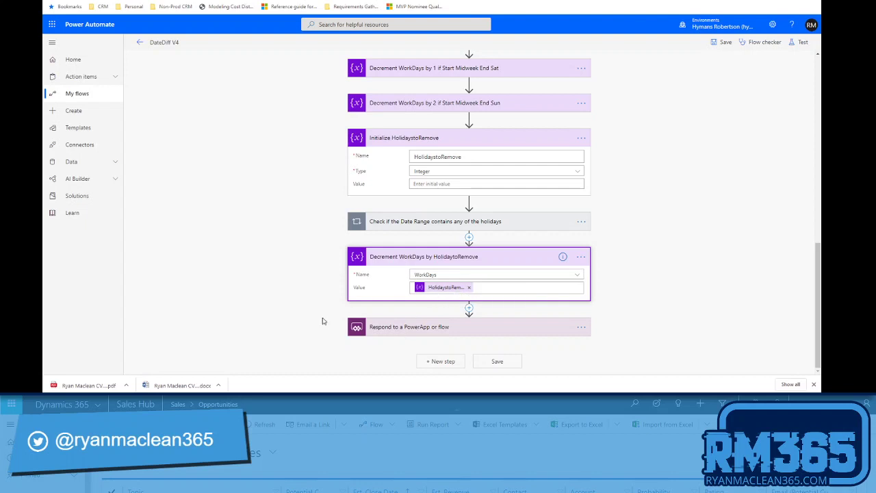
left_click(400, 328)
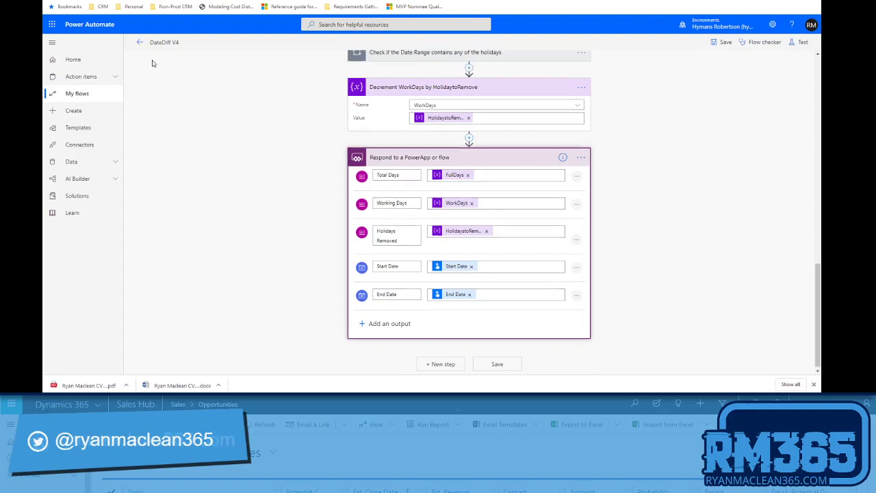
scroll(149, 58, "up", 1)
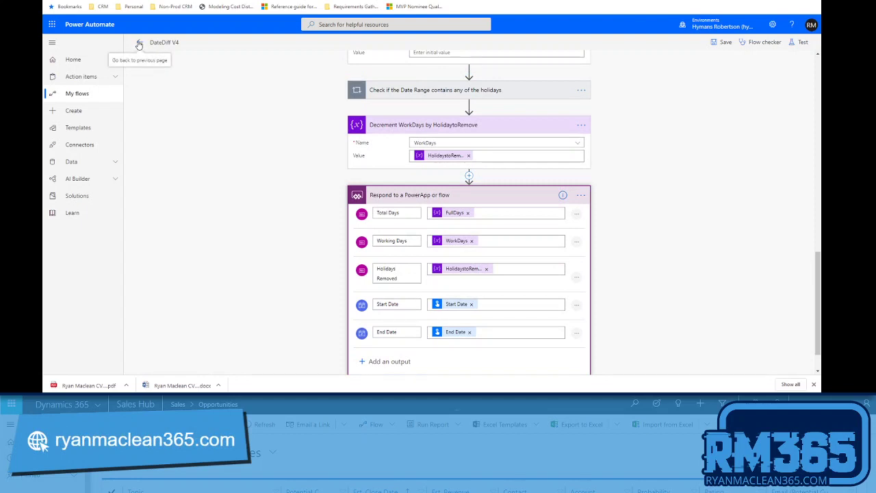
Leave the editor, open the flow run from 24/01/2020 08:26:05 and check its trigger's dates and holidays.
left_click(139, 45)
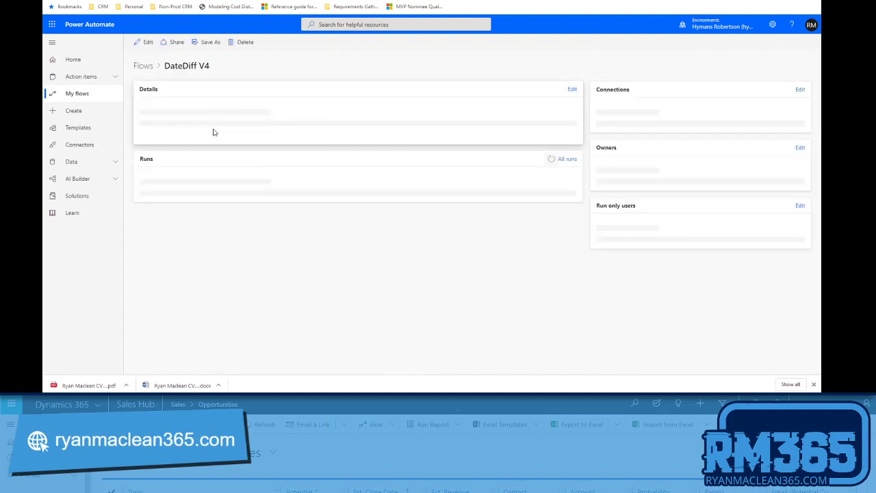
left_click(172, 277)
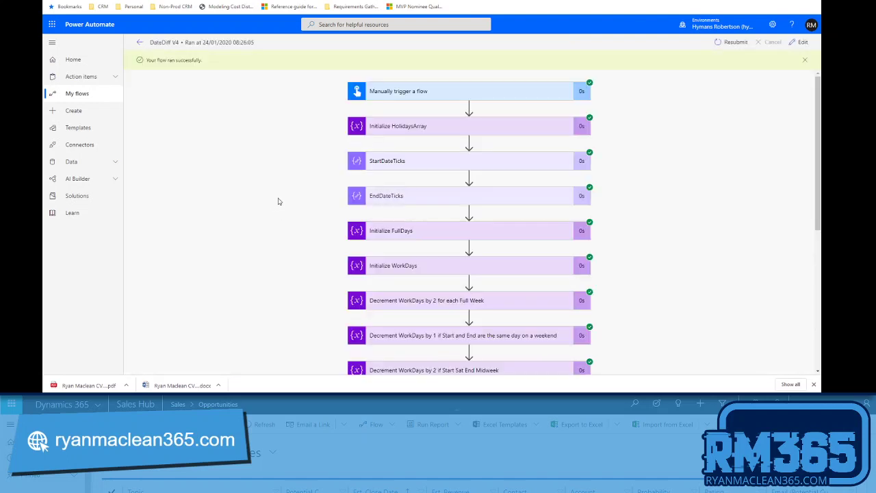
left_click(401, 91)
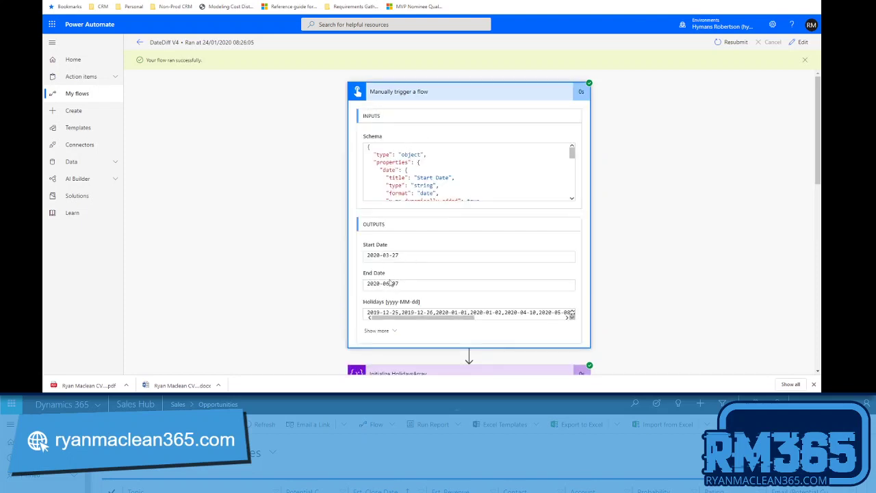
scroll(385, 282, "down", 1)
mouse_move(381, 281)
left_mouse_down()
mouse_move(522, 290)
mouse_move(383, 282)
left_mouse_up()
Review the full list of dates in the run's Initialize HolidaysArray value, collapsing the action when done.
scroll(392, 269, "down", 3)
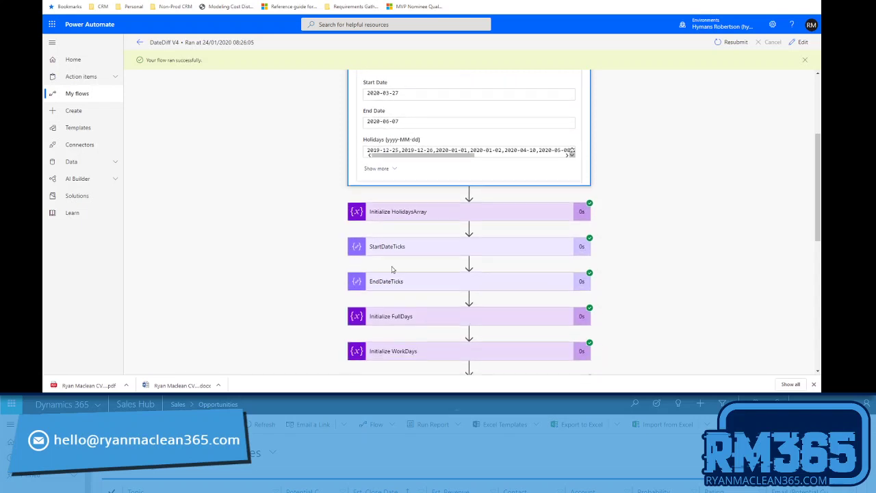
left_click(420, 211)
scroll(308, 239, "down", 2)
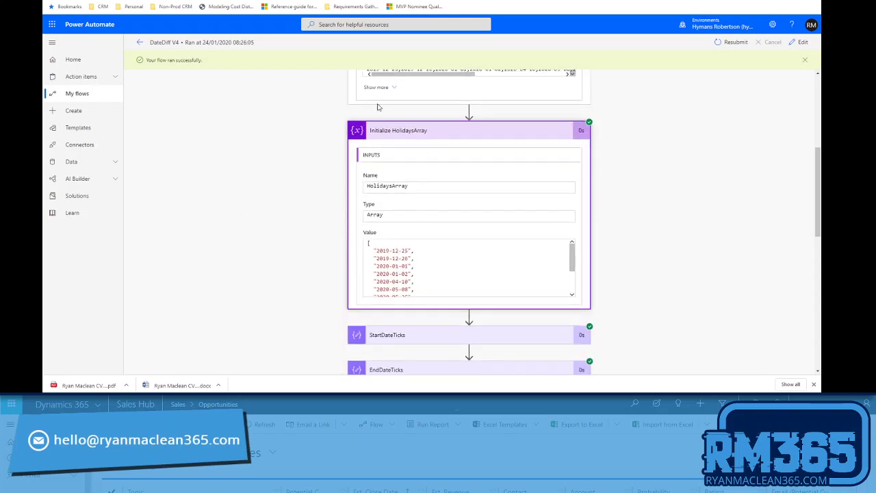
scroll(498, 129, "up", 1)
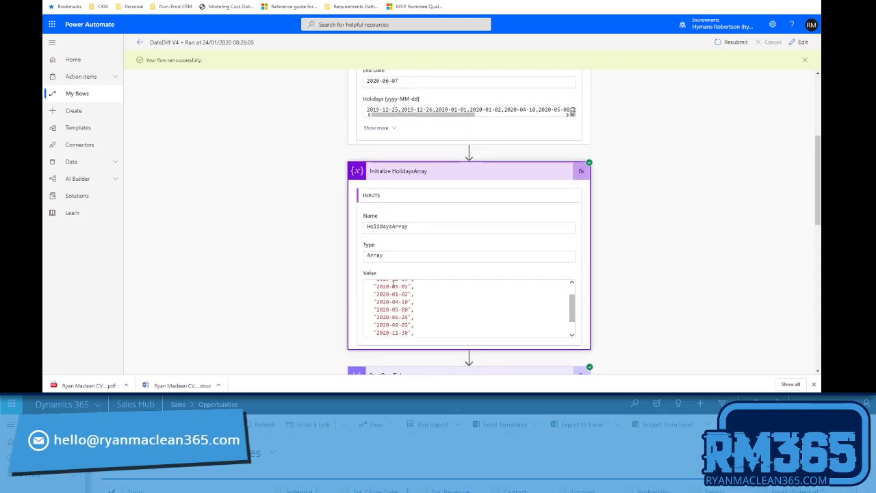
scroll(388, 311, "down", 3)
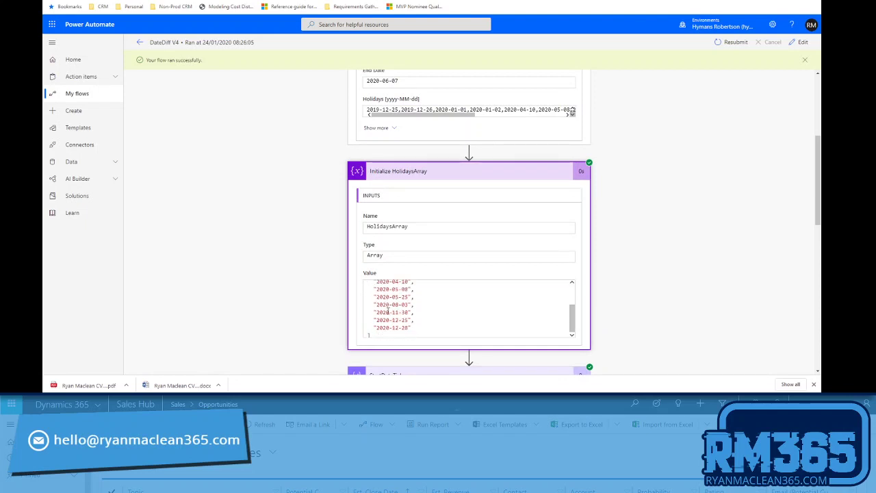
left_click(391, 176)
Examine the tick outputs of the run's StartDateTicks and EndDateTicks actions.
left_click(384, 205)
scroll(409, 226, "down", 1)
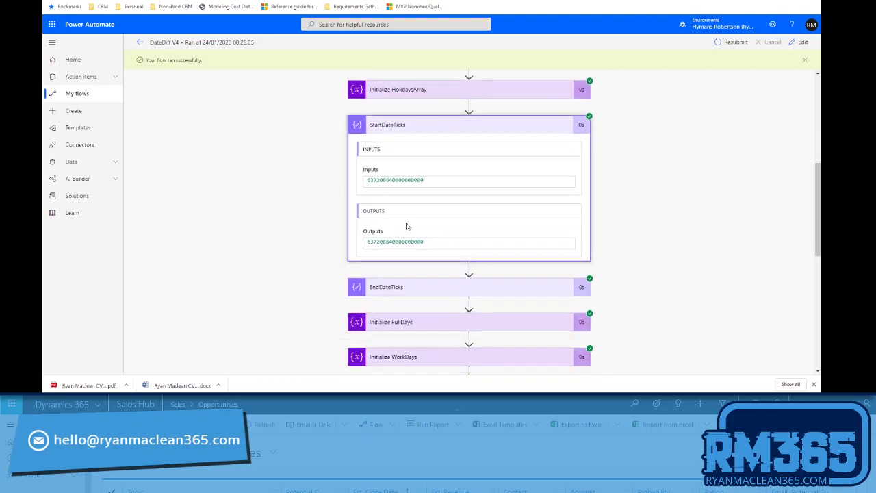
left_click_drag(425, 242, 356, 248)
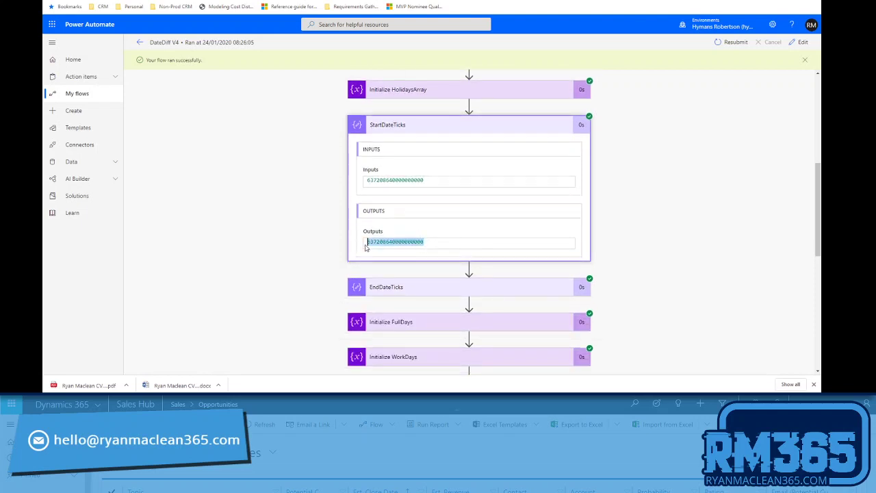
left_click(371, 241)
left_click(432, 286)
scroll(418, 285, "down", 1)
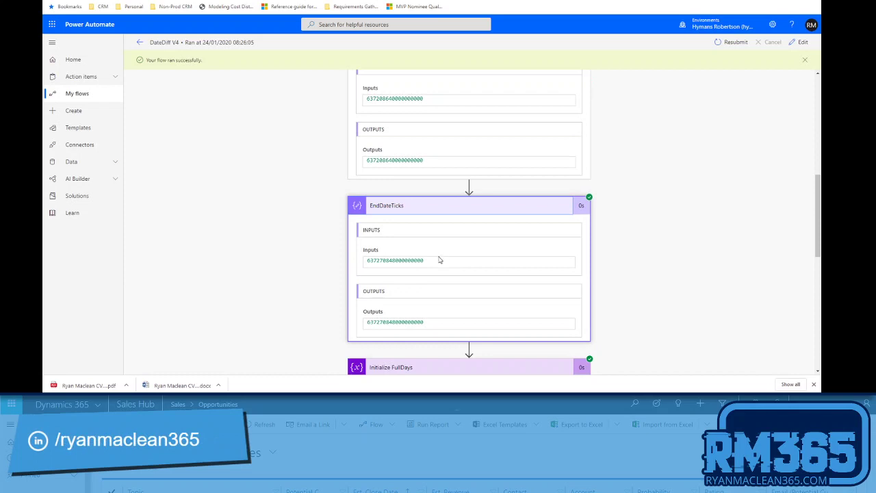
Check the run's Initialize FullDays value against the start and end date tick outputs.
scroll(437, 263, "down", 1)
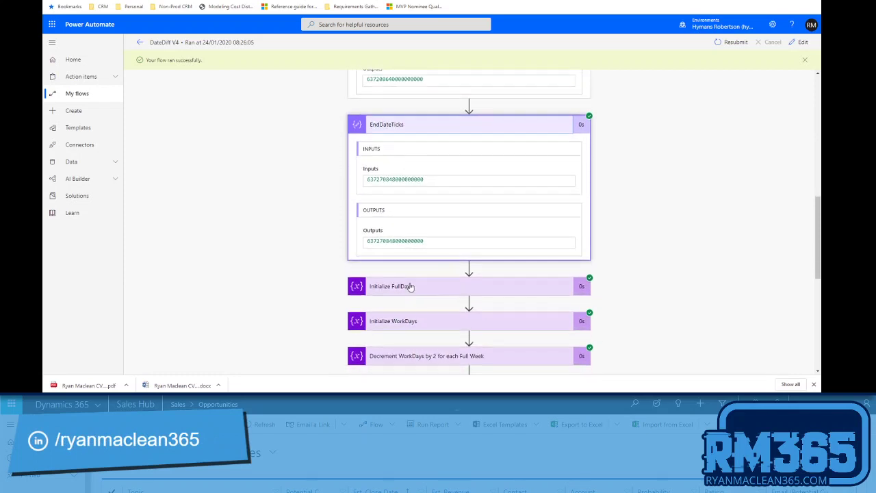
left_click(407, 286)
scroll(340, 280, "down", 1)
scroll(356, 275, "down", 1)
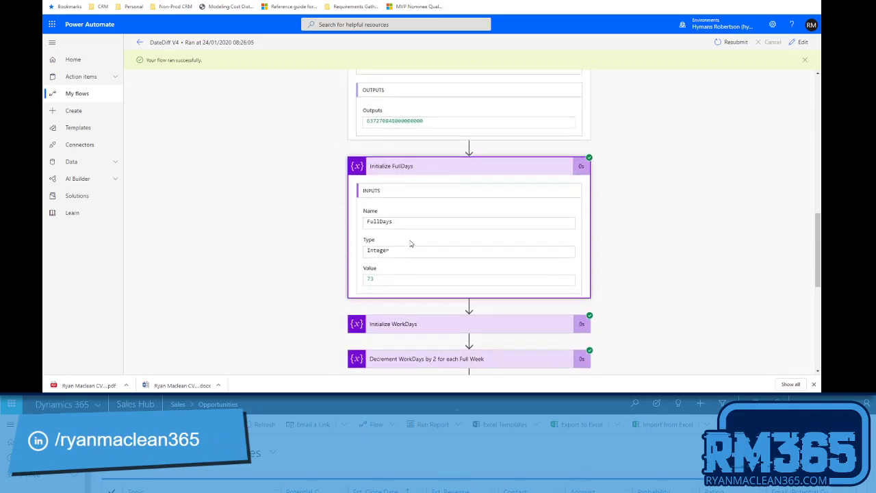
scroll(409, 236, "up", 2)
scroll(410, 240, "up", 1)
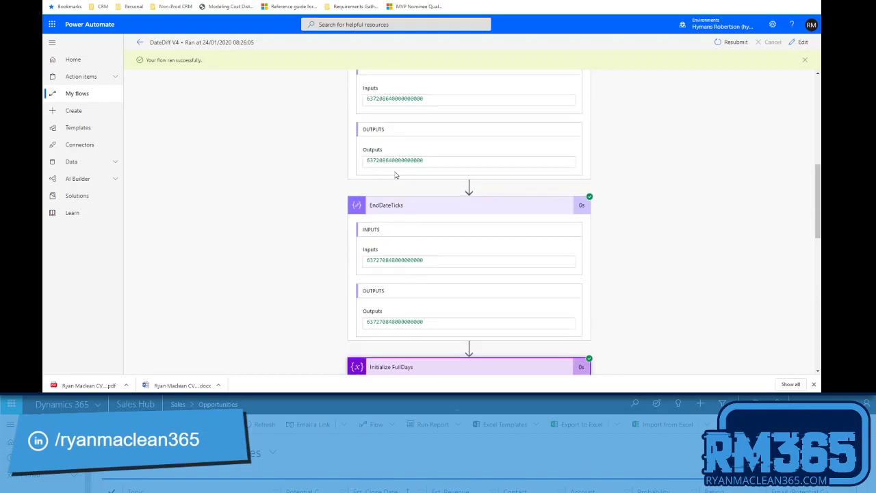
Check the run's FullDays value and the starting value set by the Initialize WorkDays action.
scroll(406, 322, "down", 3)
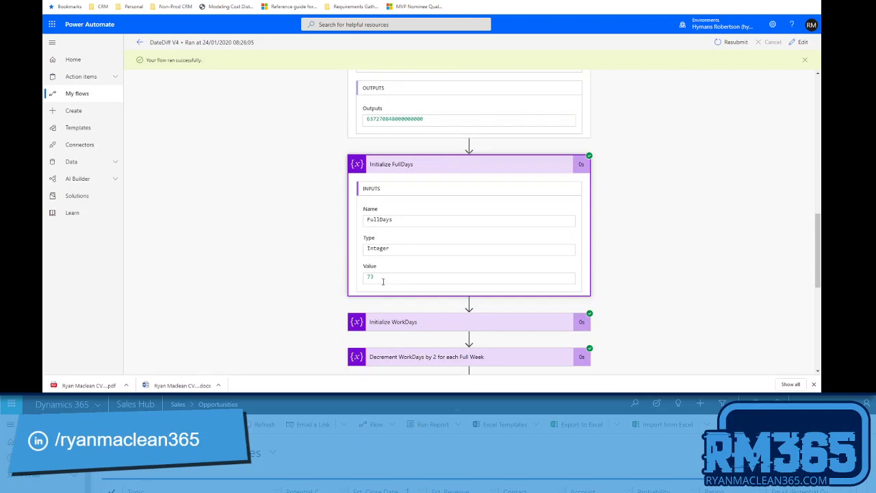
scroll(411, 273, "down", 1)
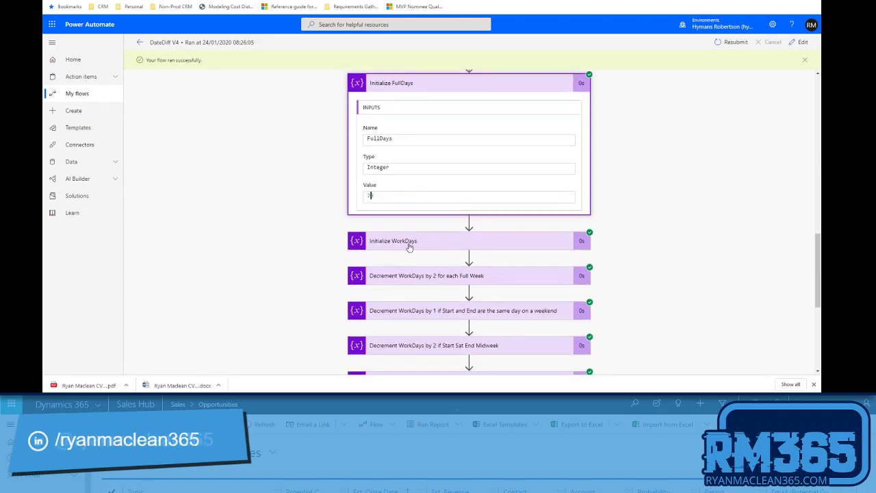
left_click(417, 245)
scroll(417, 254, "down", 1)
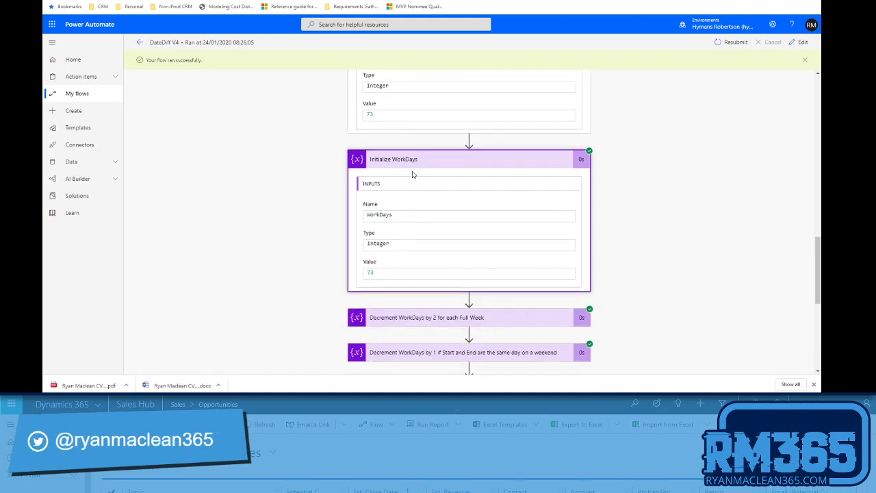
scroll(396, 209, "down", 1)
scroll(390, 245, "down", 1)
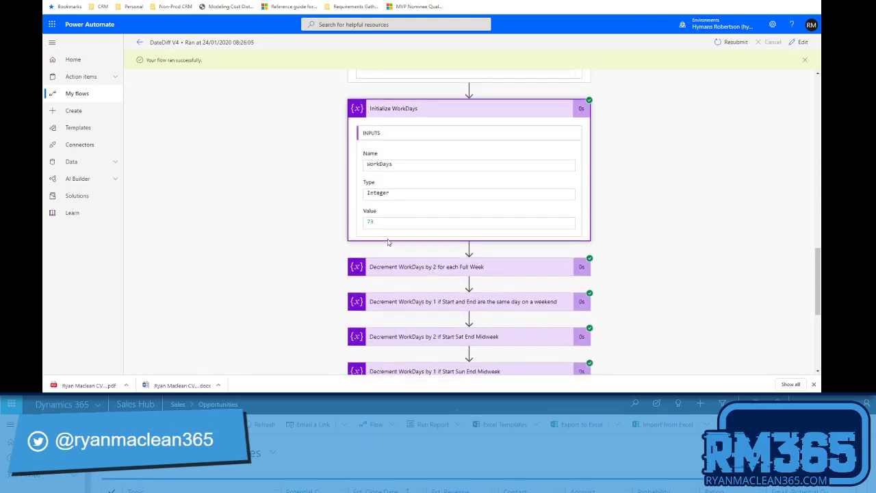
Check how much WorkDays is decremented for full weeks and for start and end on the same weekend day.
left_click(391, 237)
scroll(391, 246, "down", 1)
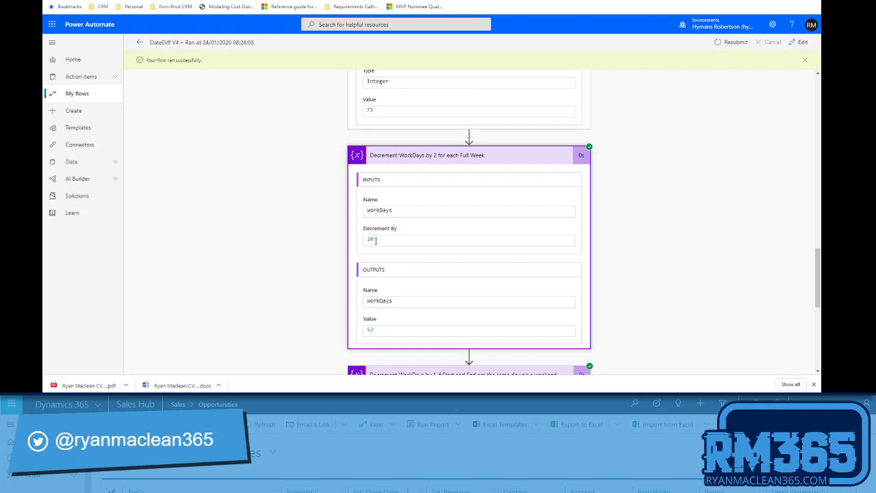
scroll(375, 240, "down", 2)
left_click(402, 221)
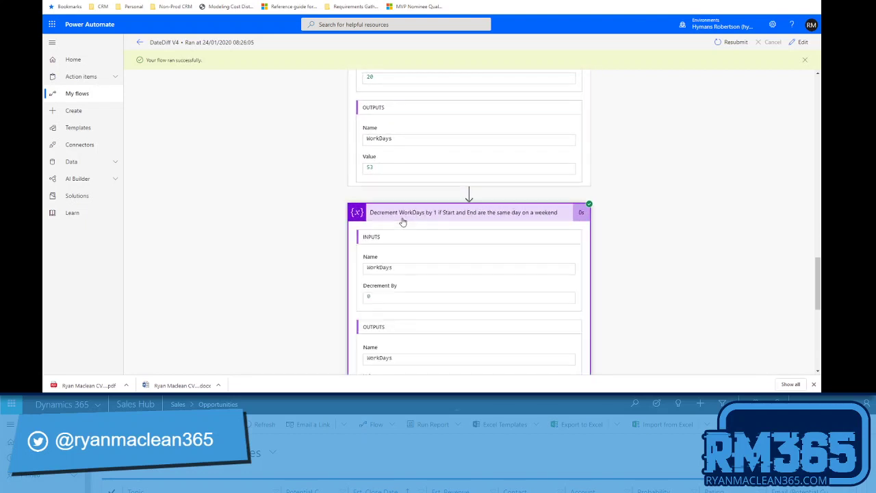
scroll(328, 241, "down", 2)
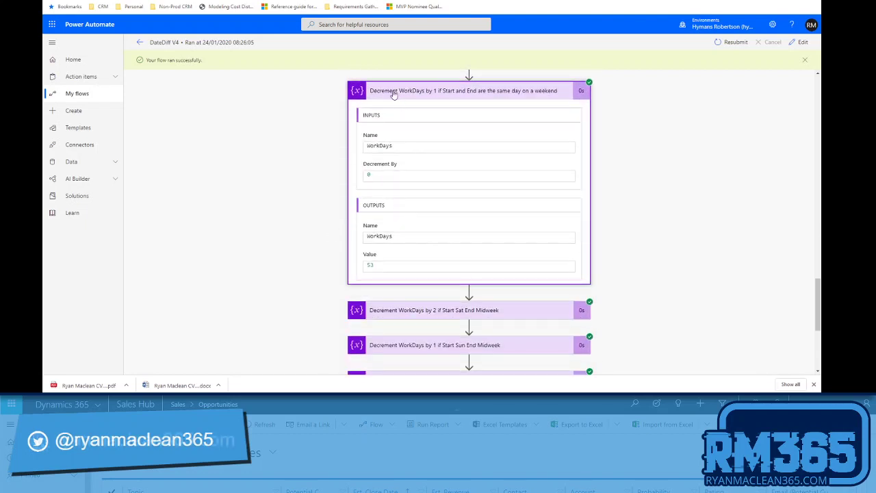
left_click(485, 94)
Check the WorkDays decrements for Start Sat End Midweek, Start Sun End Midweek and Start Midweek End Sat, collapsing each action.
left_click(404, 125)
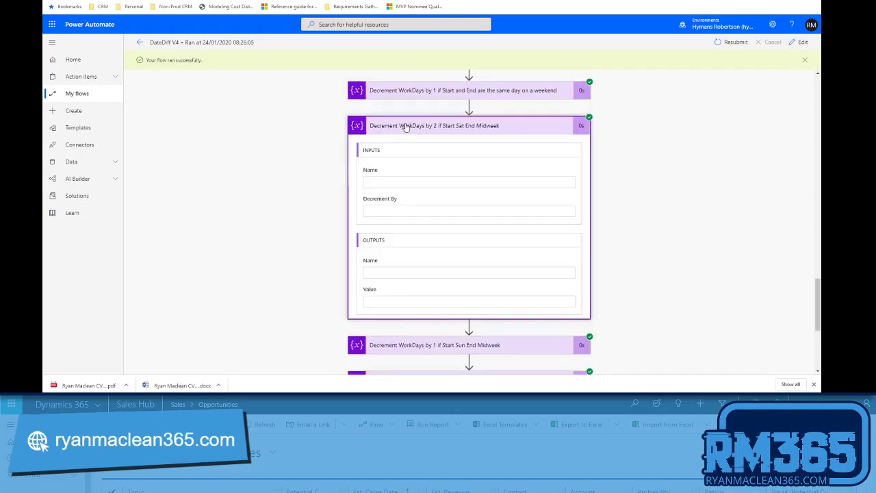
left_click(404, 126)
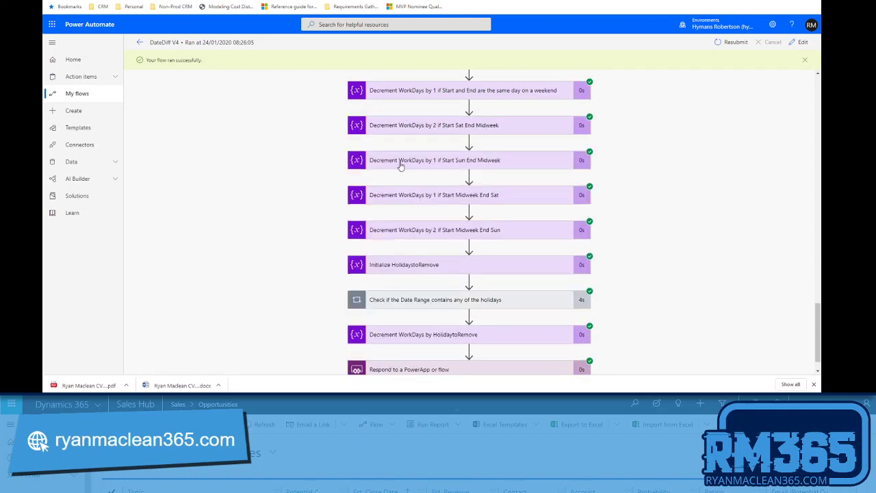
left_click(401, 163)
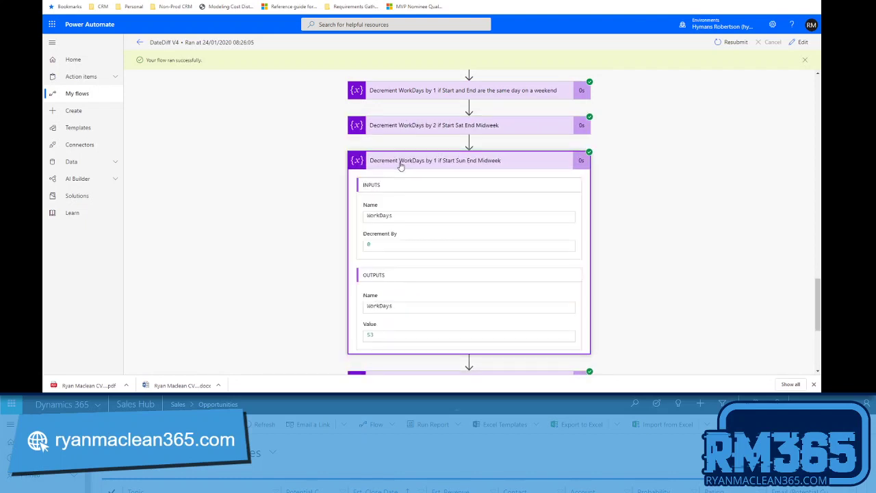
left_click(401, 165)
left_click(397, 201)
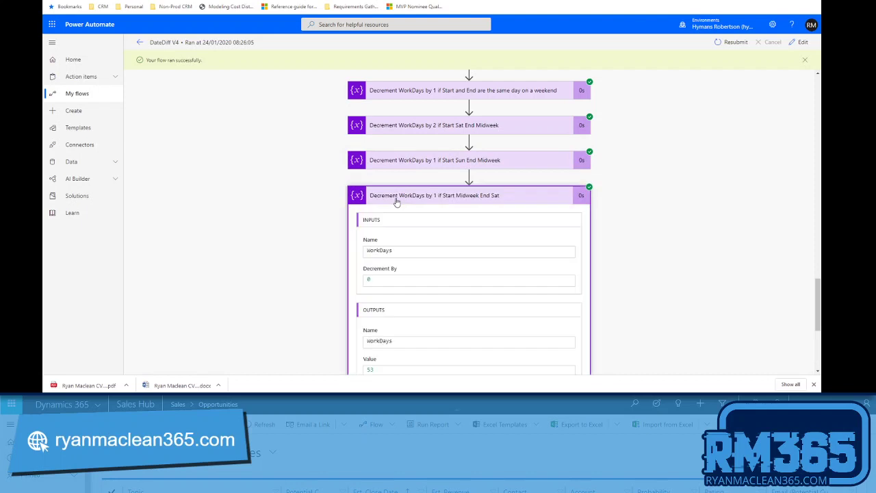
left_click(396, 198)
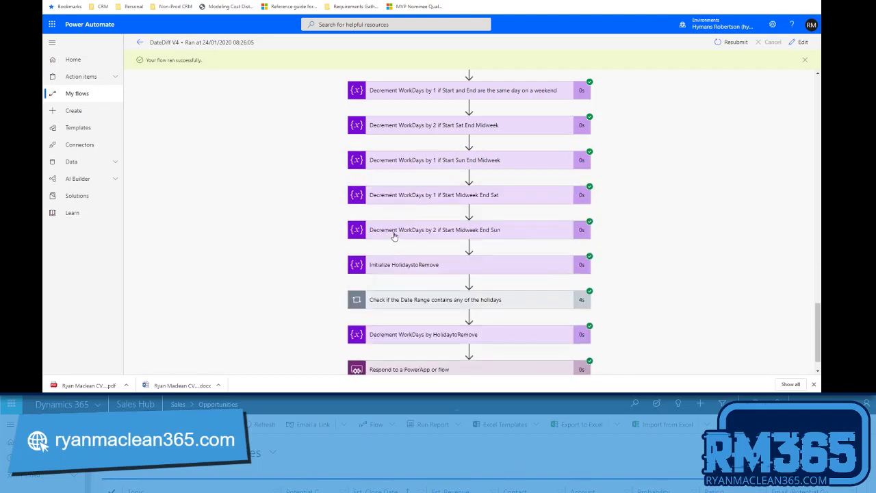
Check the WorkDays decrement and output for Start Midweek End Sun, collapsing the action when done.
left_click(394, 235)
scroll(390, 236, "down", 1)
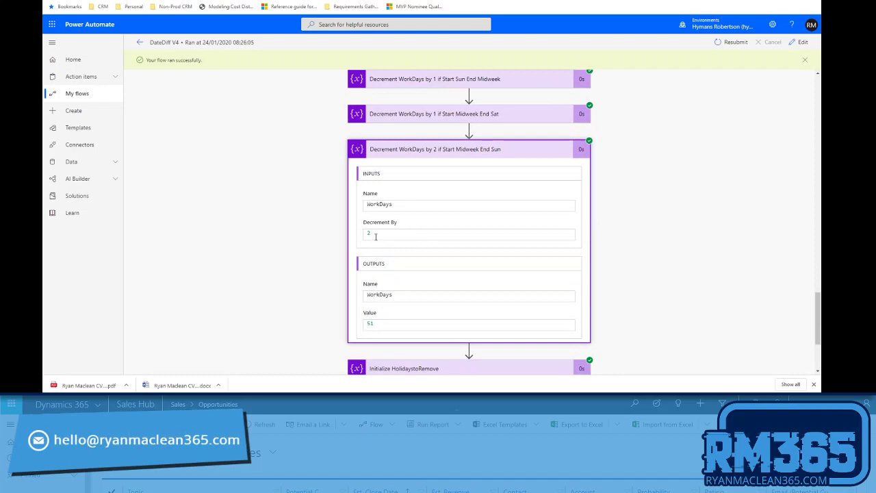
left_click(386, 154)
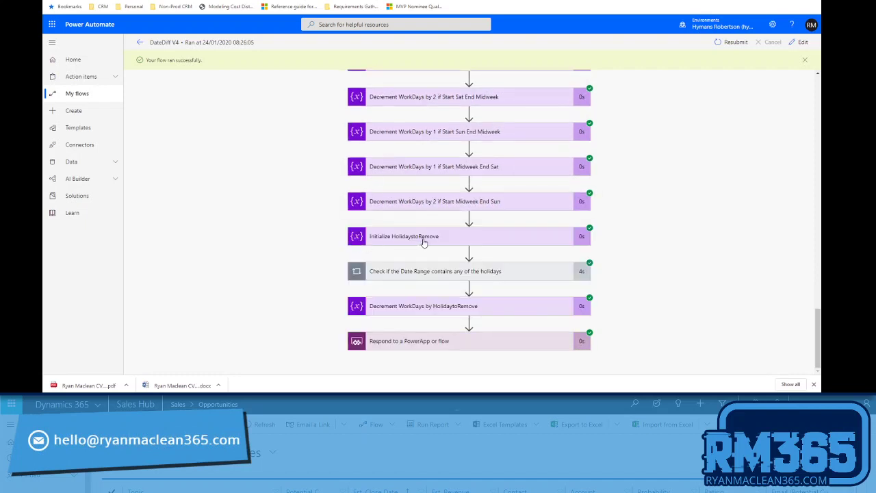
Expand the holiday range check loop and its Condition, and step through the iterations to number 7 to examine the expression results.
left_click(366, 274)
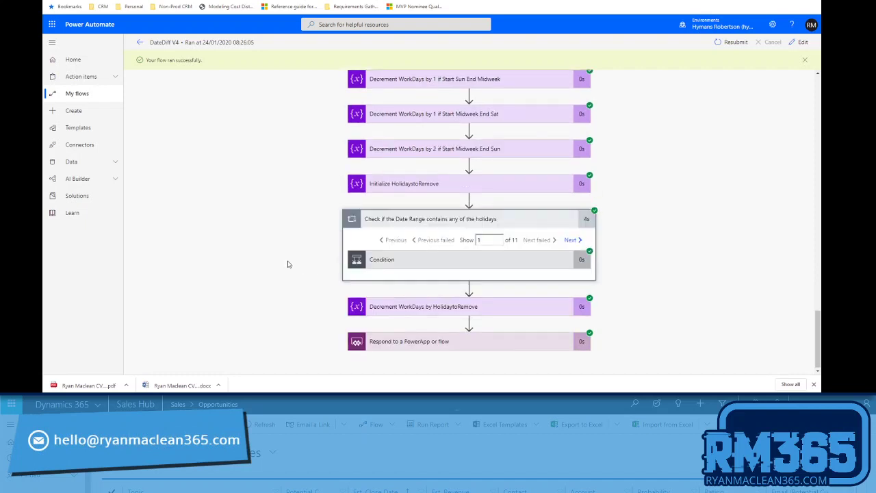
left_click(532, 262)
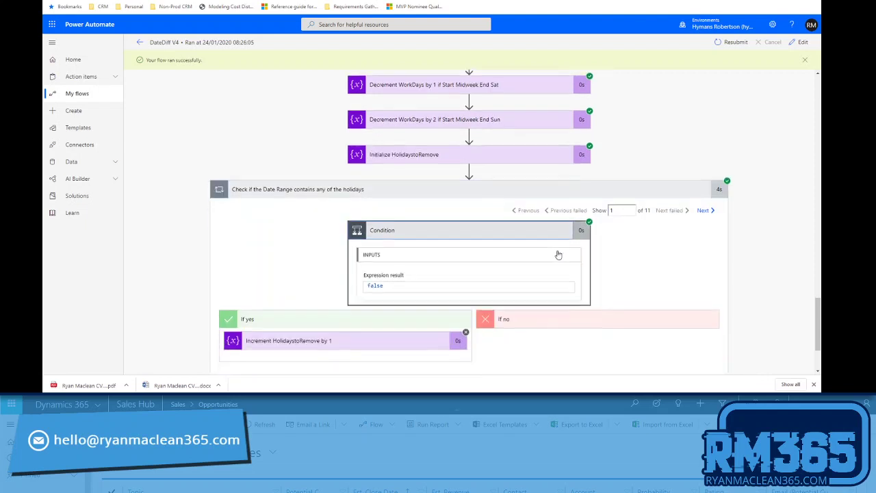
left_click(701, 159)
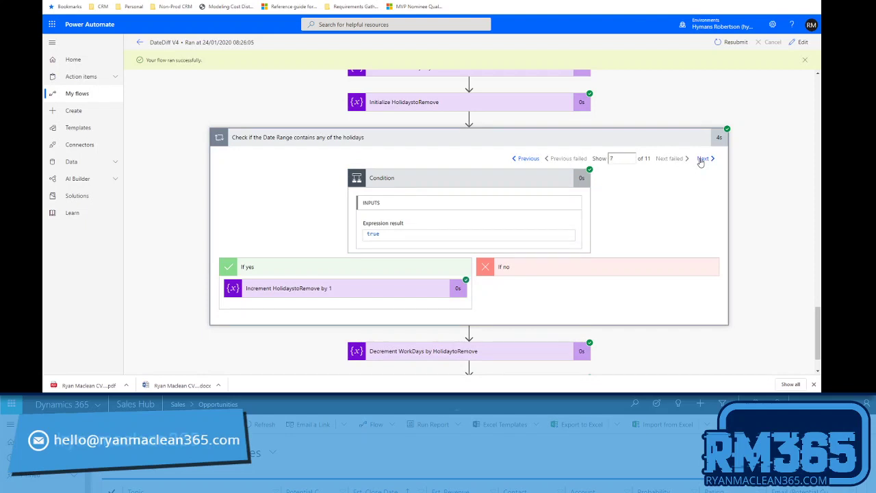
left_click(702, 158)
scroll(453, 260, "down", 1)
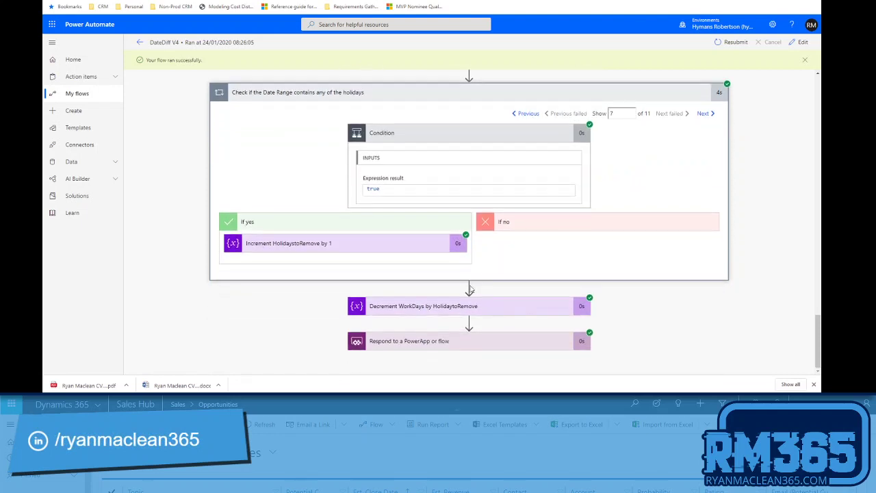
Check the WorkDays decrement by HolidaytoRemove and the body returned by the Respond to a PowerApp or flow action.
left_click(446, 303)
scroll(368, 203, "down", 3)
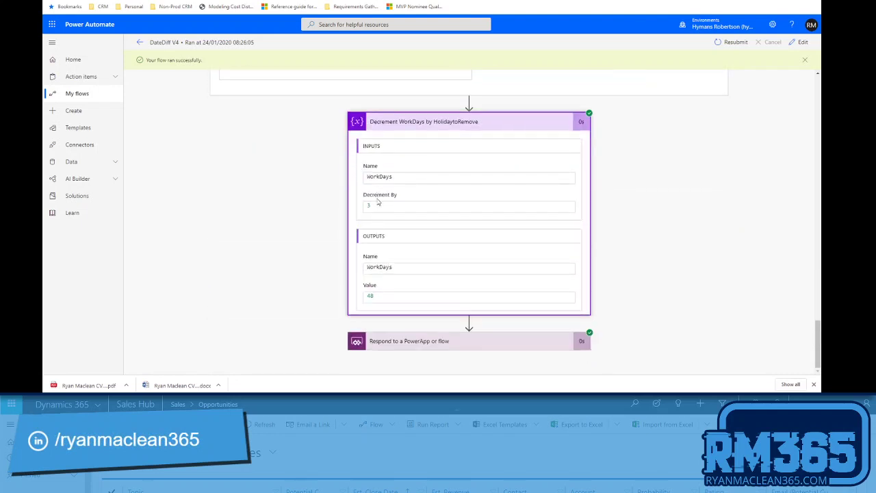
left_click(389, 342)
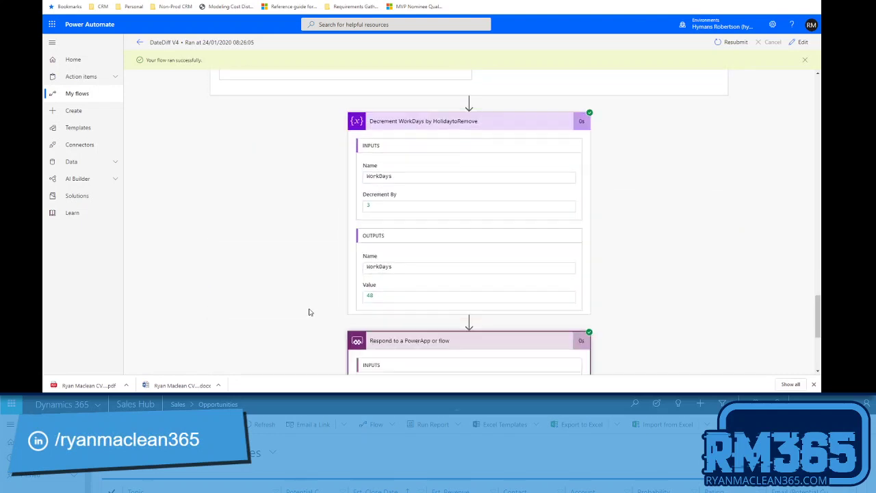
scroll(307, 304, "down", 4)
scroll(308, 292, "down", 1)
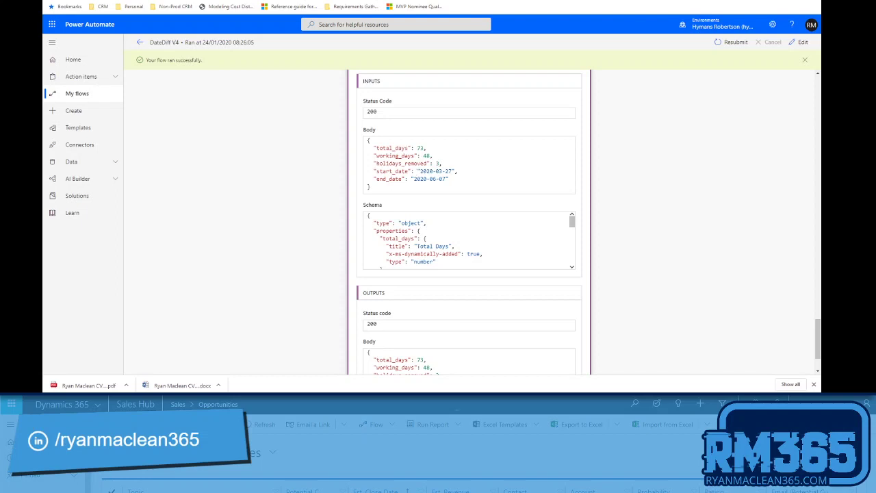
Switch to the Book1 workbook in Excel and place it beside the flow's response body to compare the day counts.
key("alt+Tab")
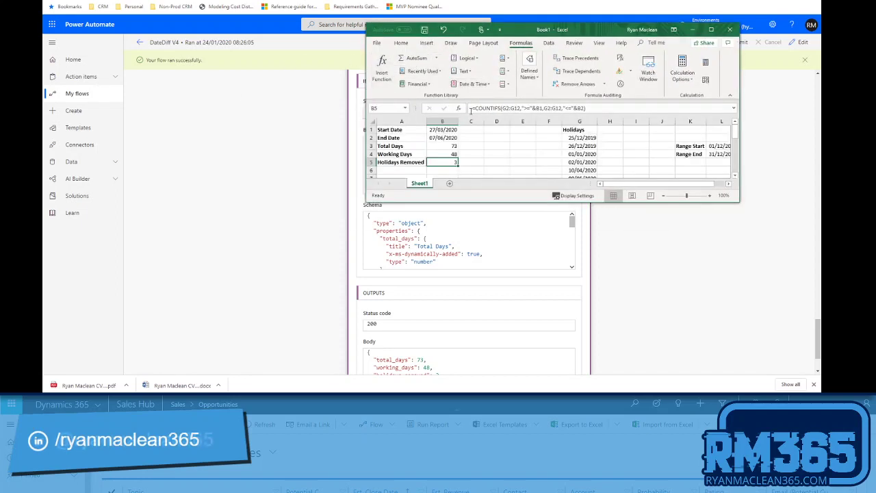
left_click_drag(511, 28, 616, 38)
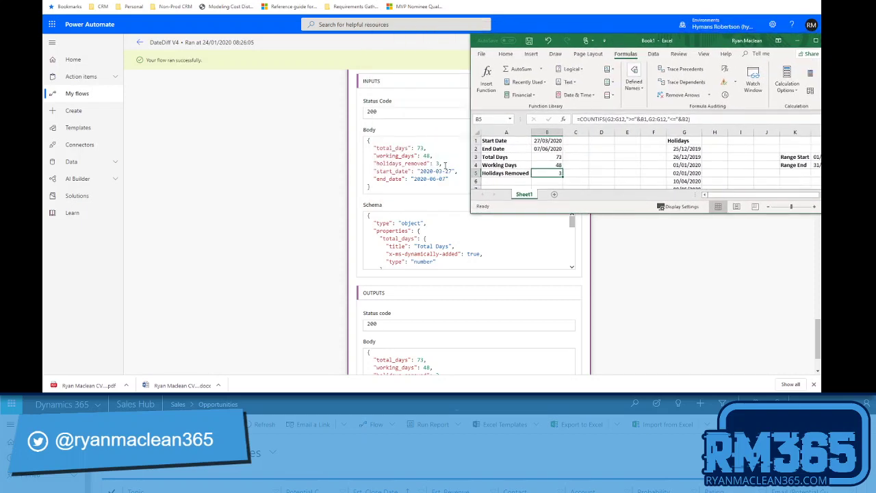